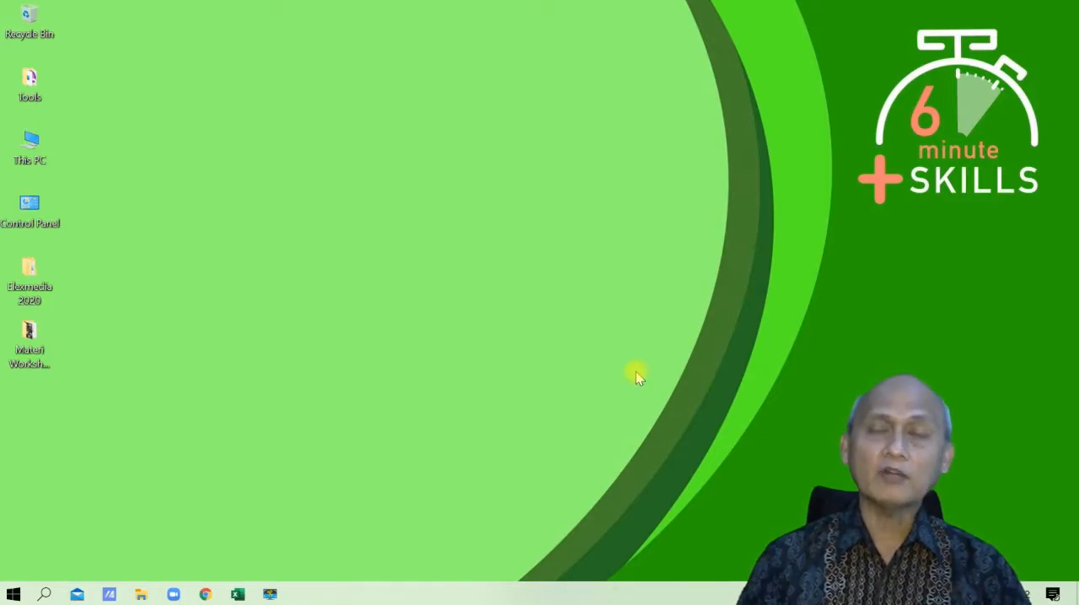
- Switch to the Latihan-3 workbook in Excel and select the number block B2:F9 on the Fungsi Umum sheet
left_click(237, 594)
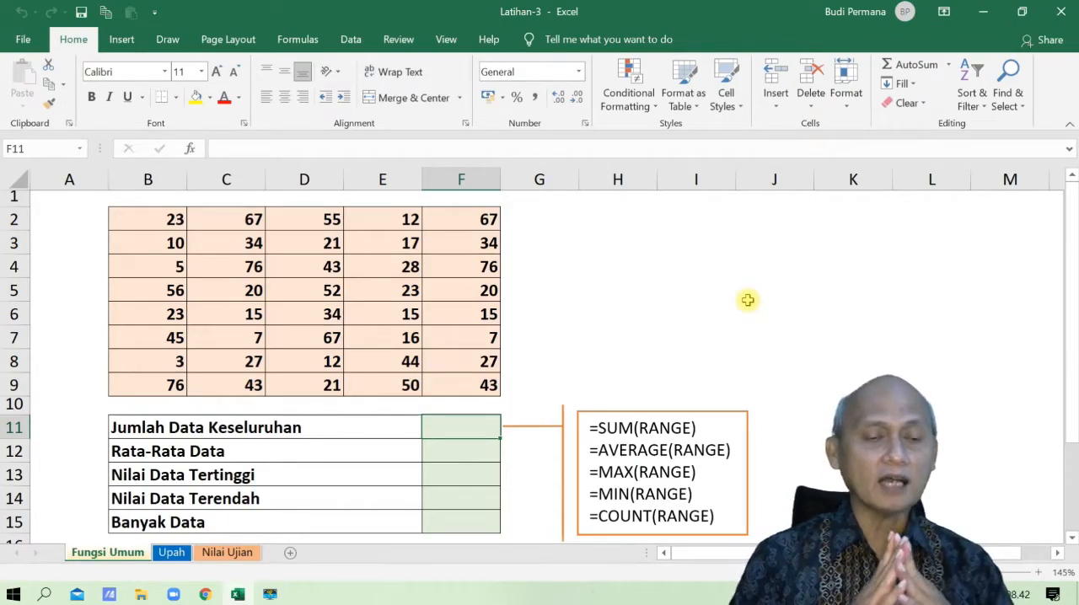
left_click(158, 221)
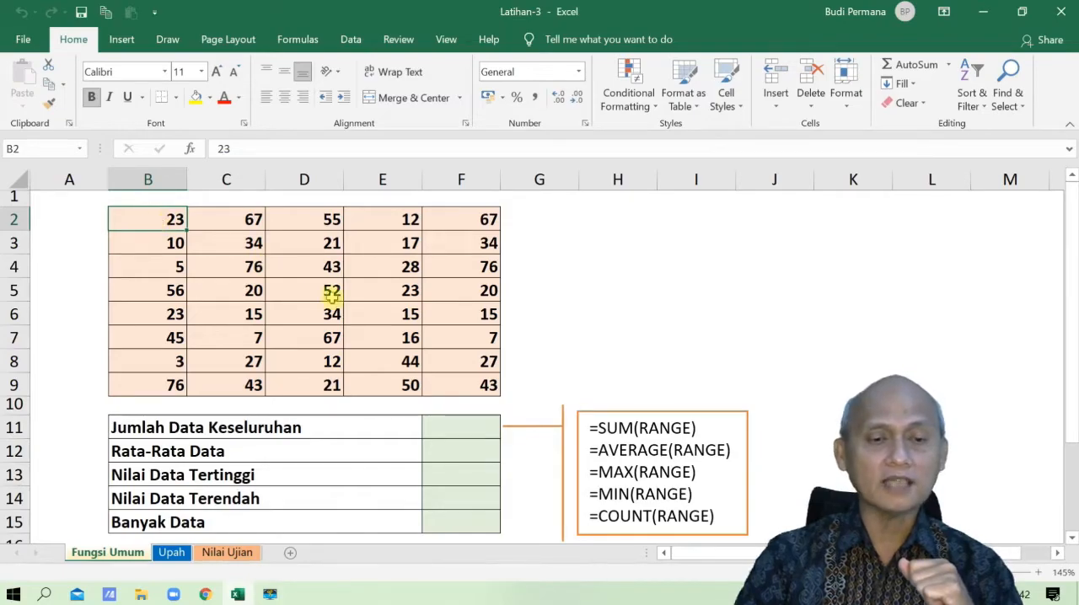
left_click(463, 380)
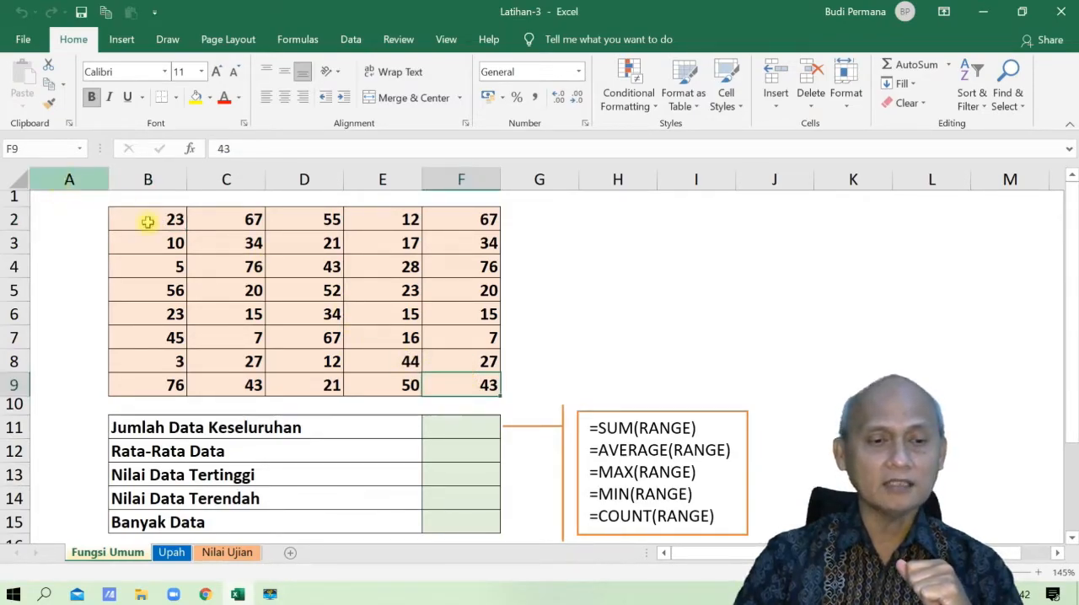
left_click_drag(149, 222, 460, 383)
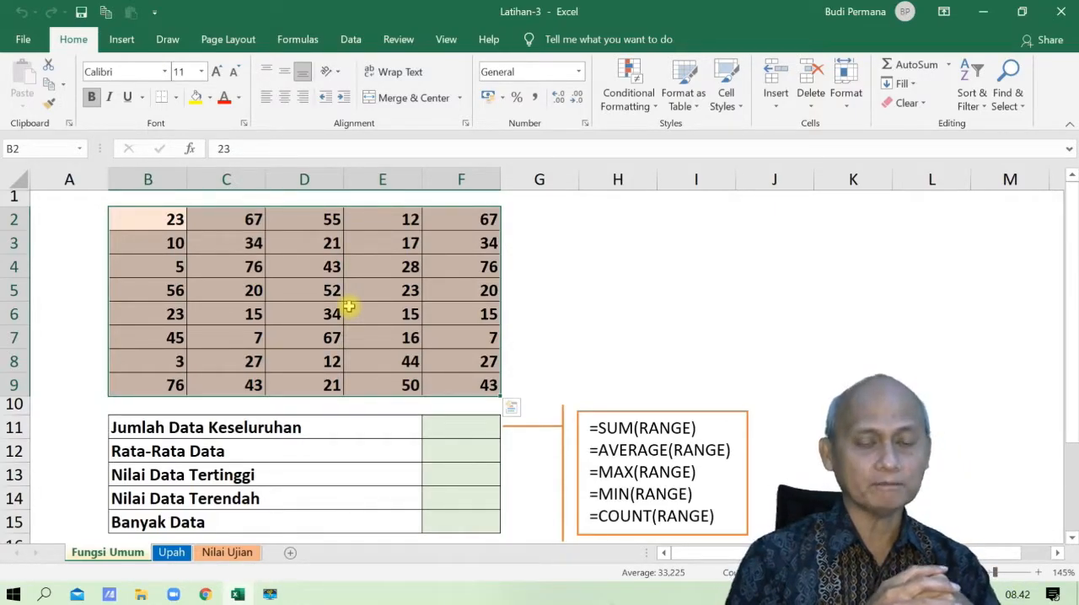
- Examine the functions AutoSum offers for the Jumlah Data Keseluruhan result cell F11, without inserting any
left_click(451, 432)
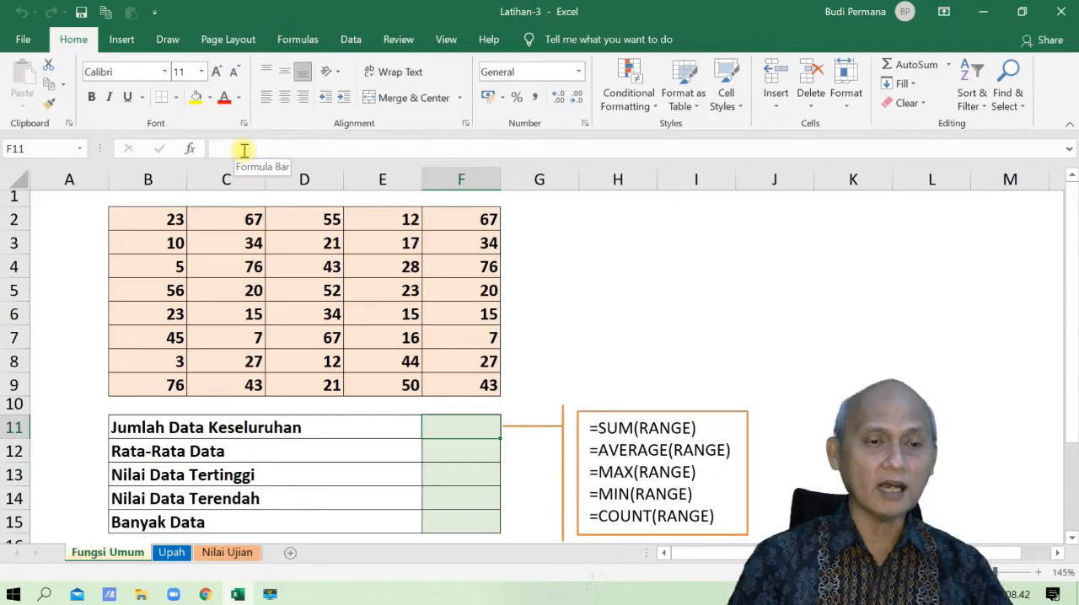
left_click(295, 42)
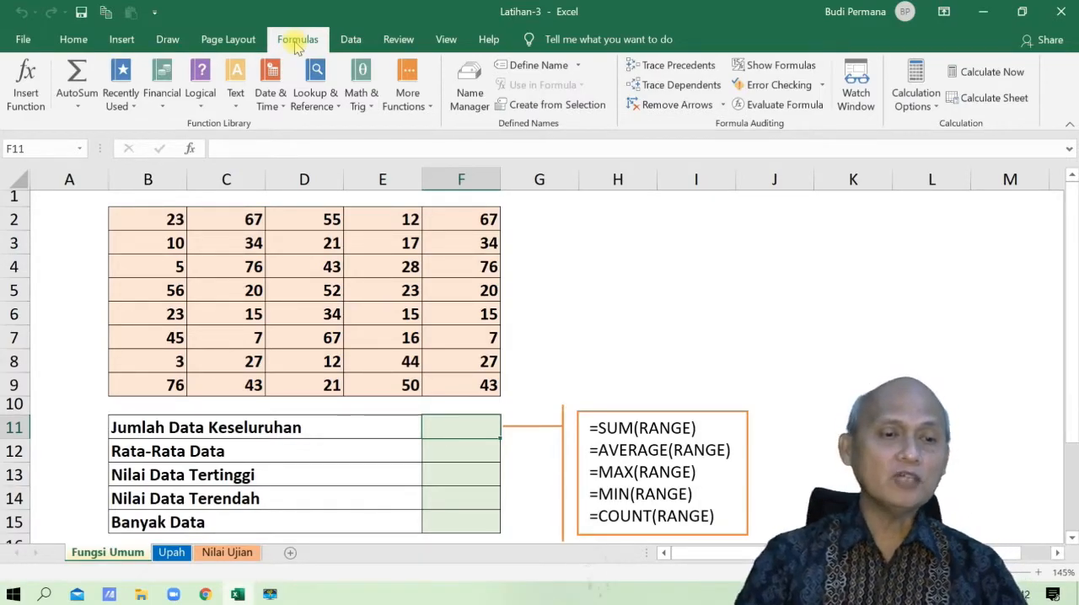
left_click(76, 107)
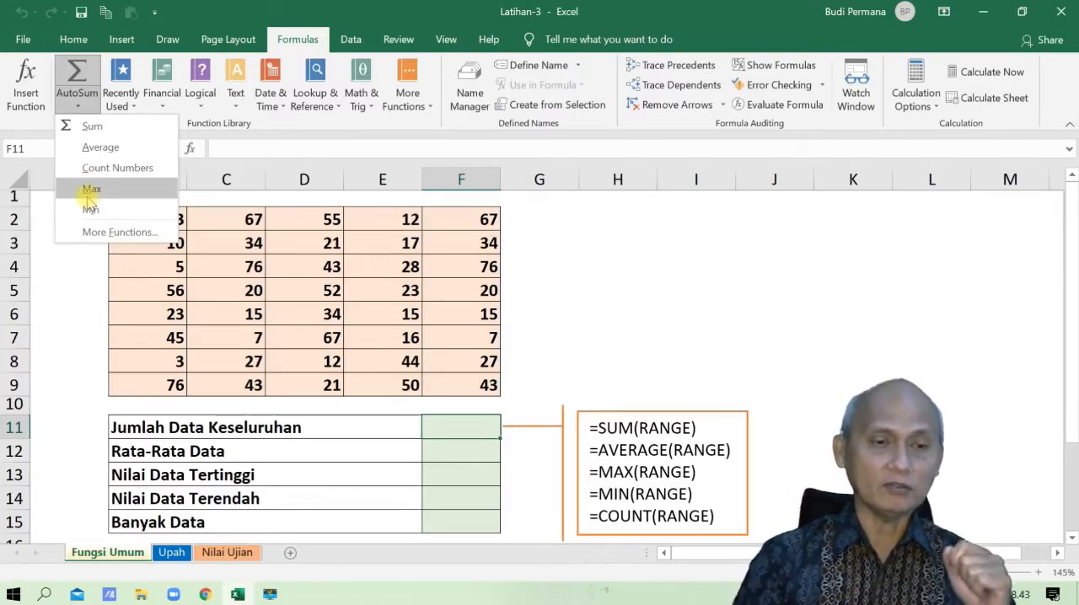
left_click(312, 41)
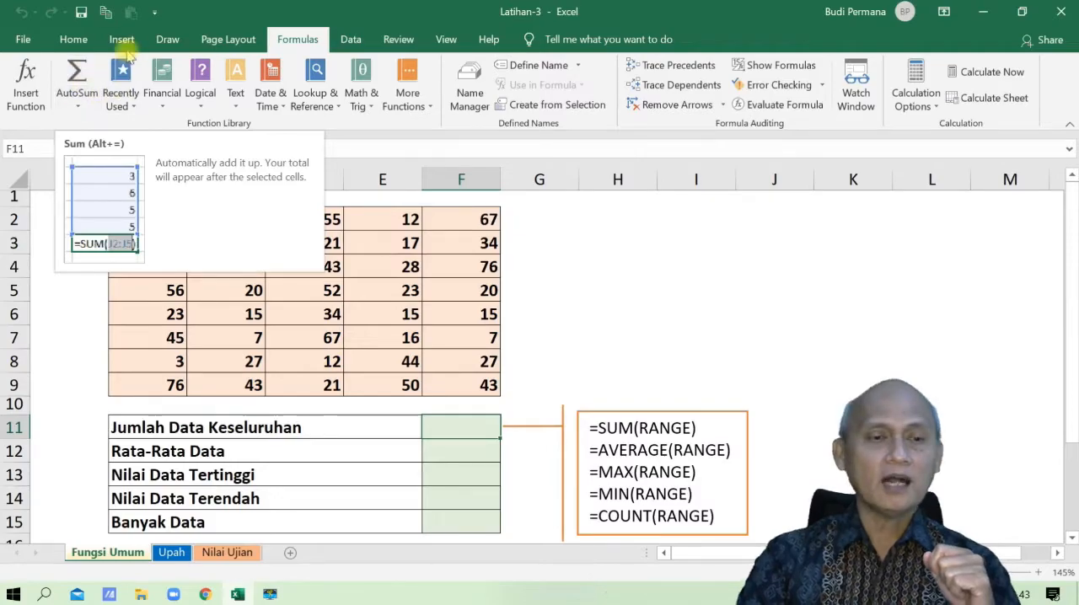
left_click(73, 39)
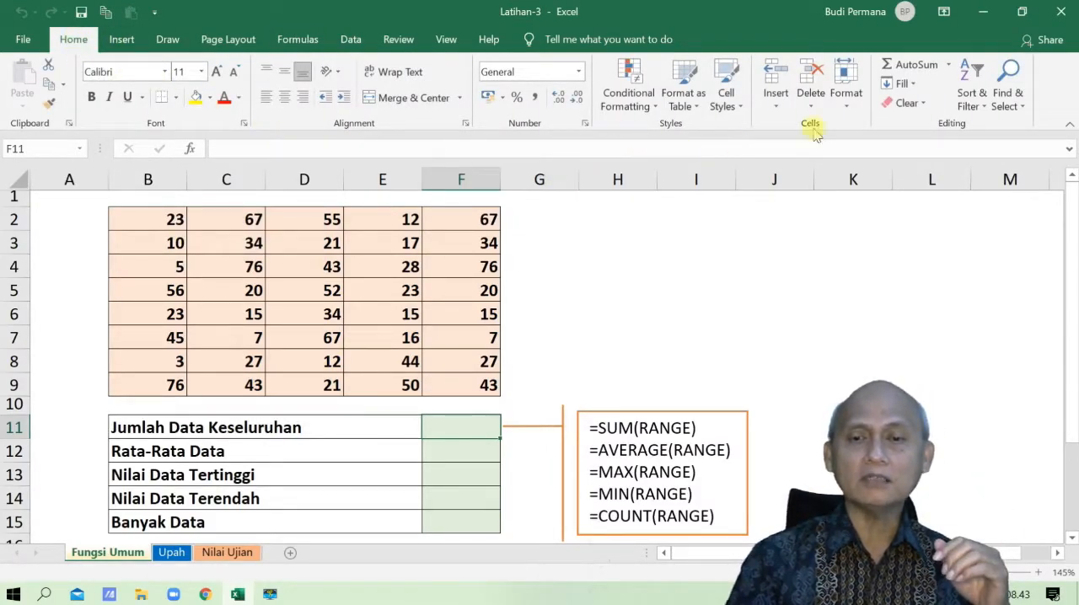
left_click(948, 66)
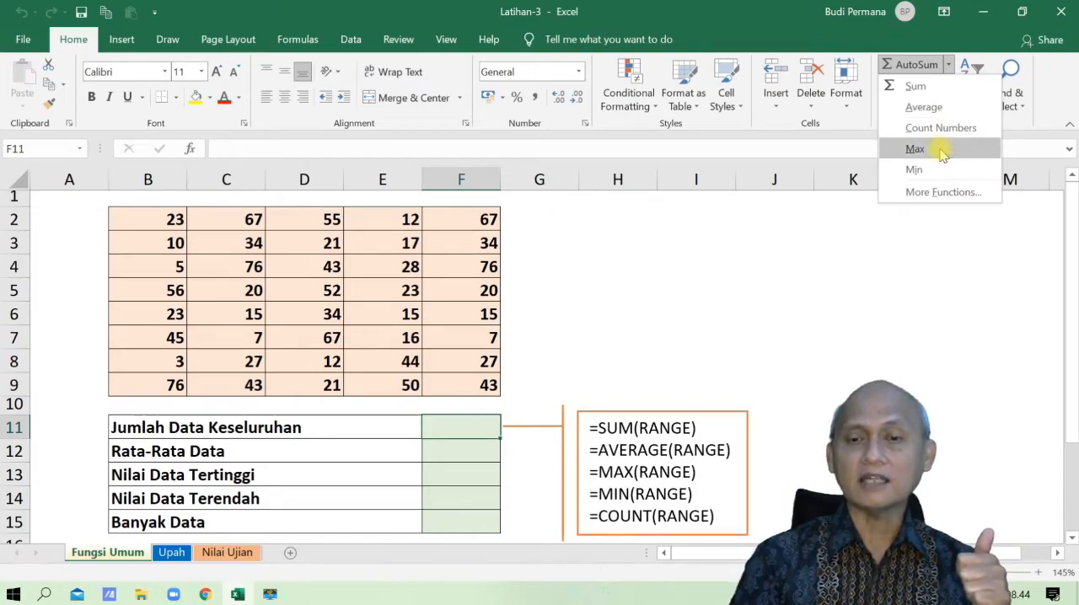
left_click(840, 146)
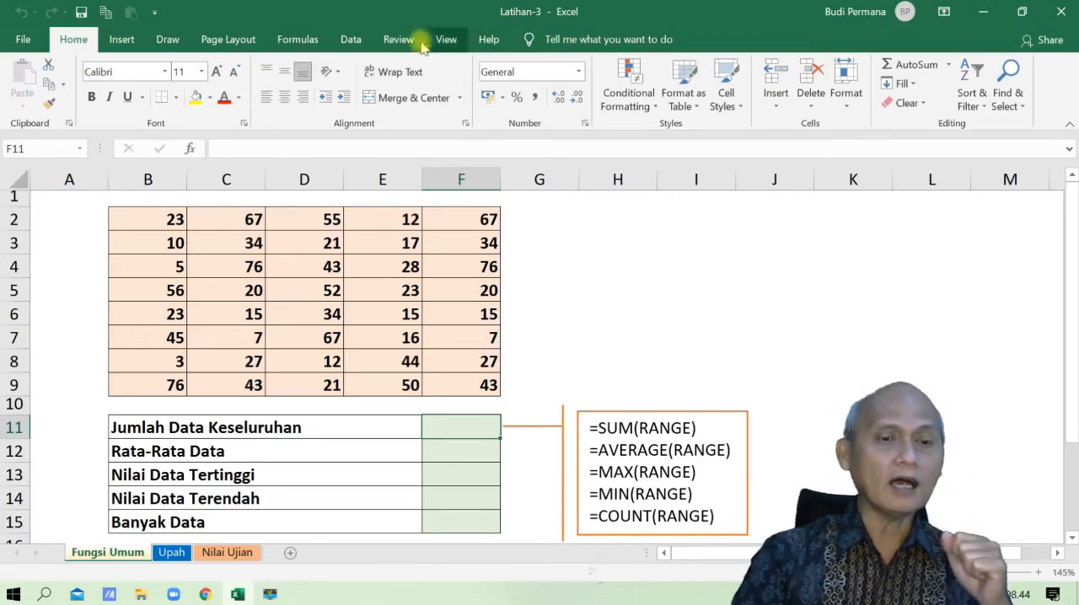
- Review the SUM, AVERAGE and MAX entries in the Insert Function dialog for cell F11, leaving without inserting one
left_click(192, 150)
left_click_drag(597, 160, 480, 160)
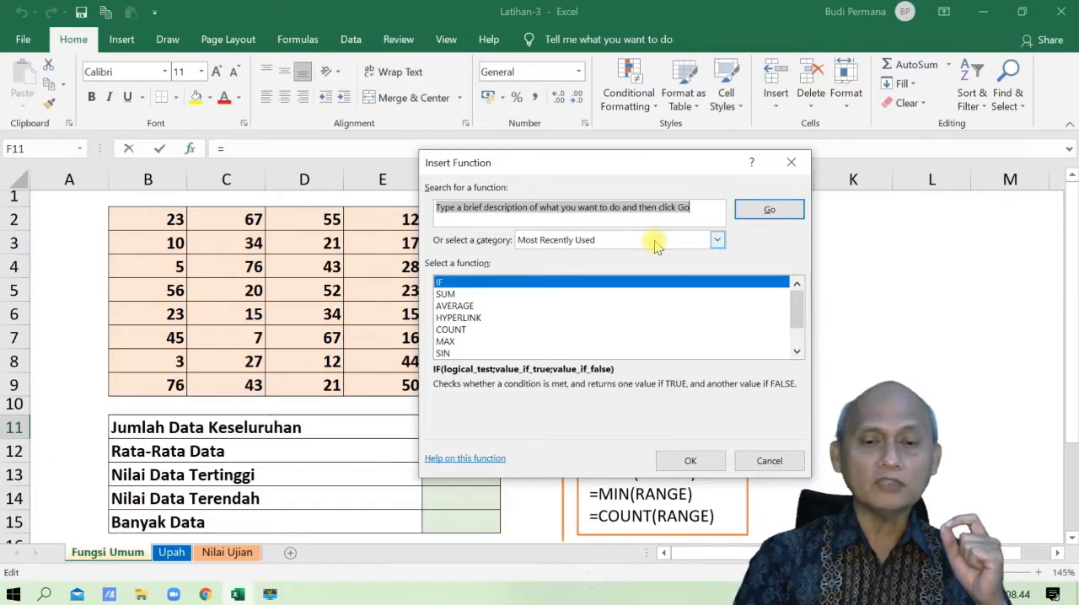
left_click(451, 293)
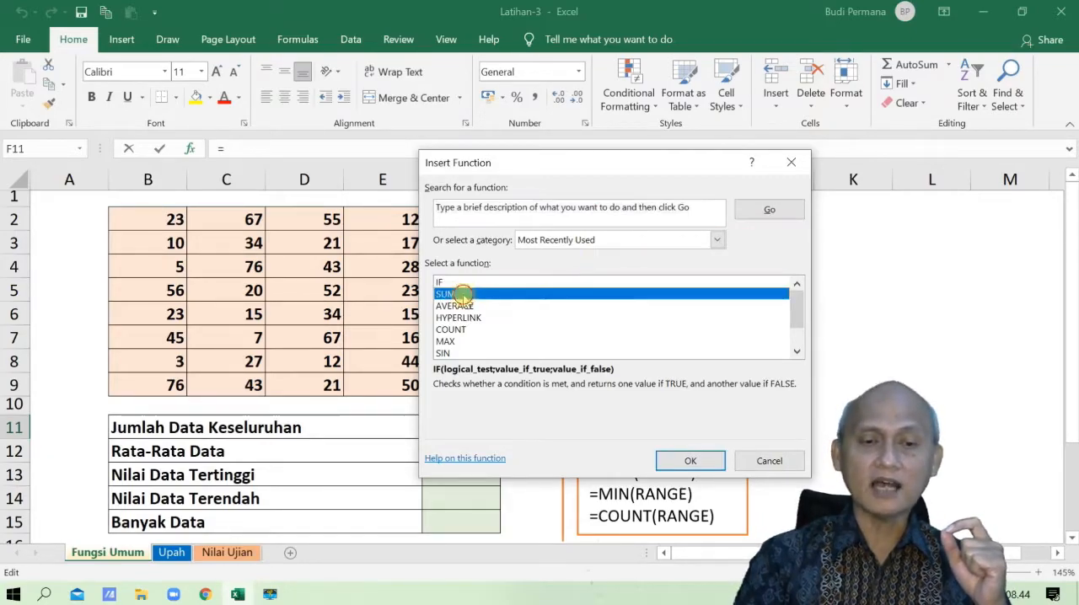
left_click(456, 305)
left_click(446, 341)
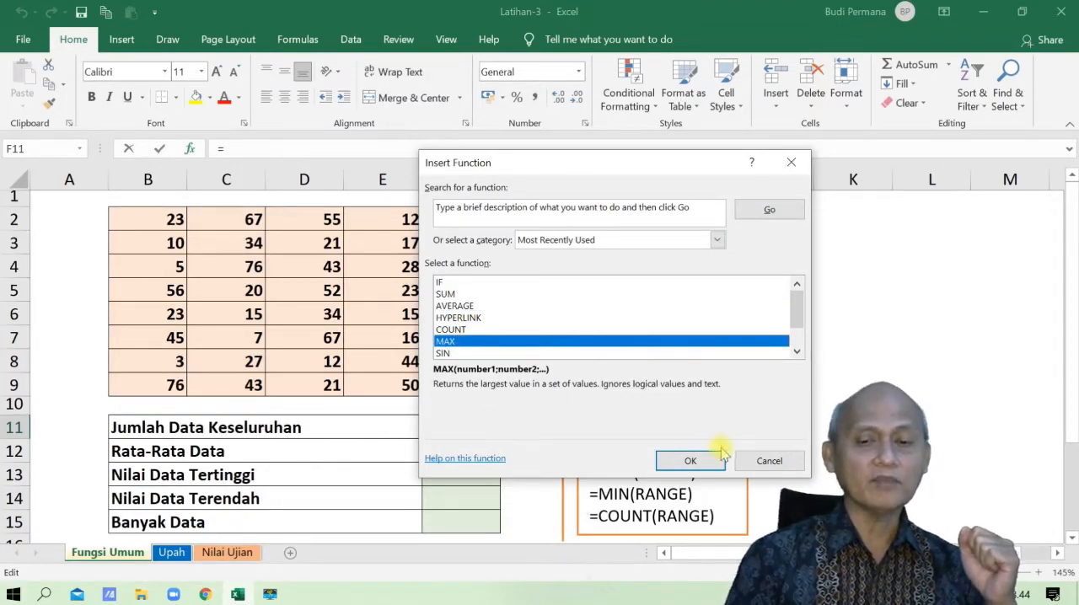
left_click(755, 464)
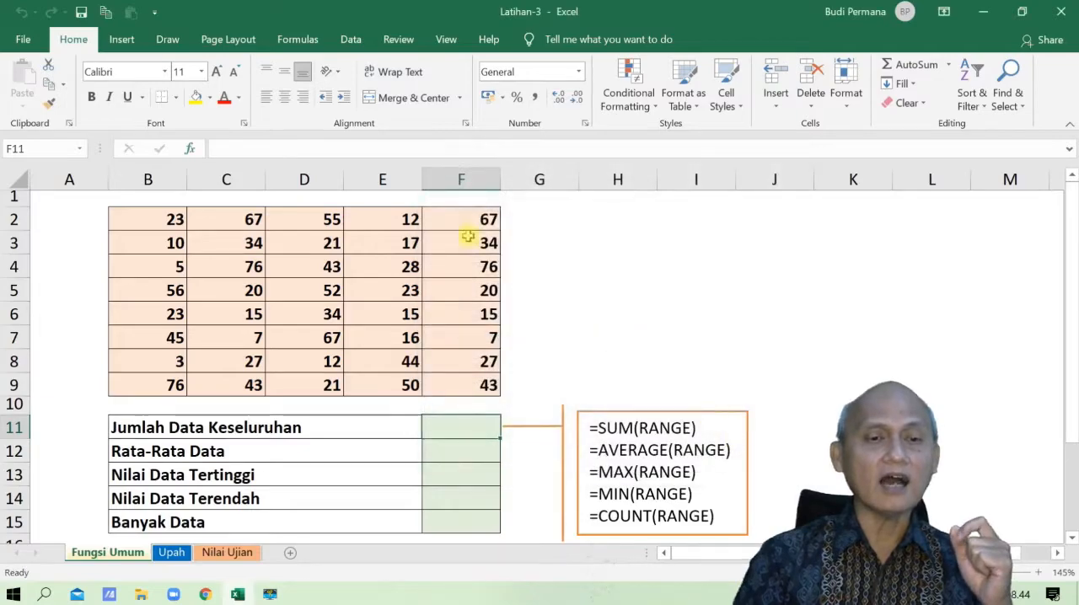
left_click(298, 39)
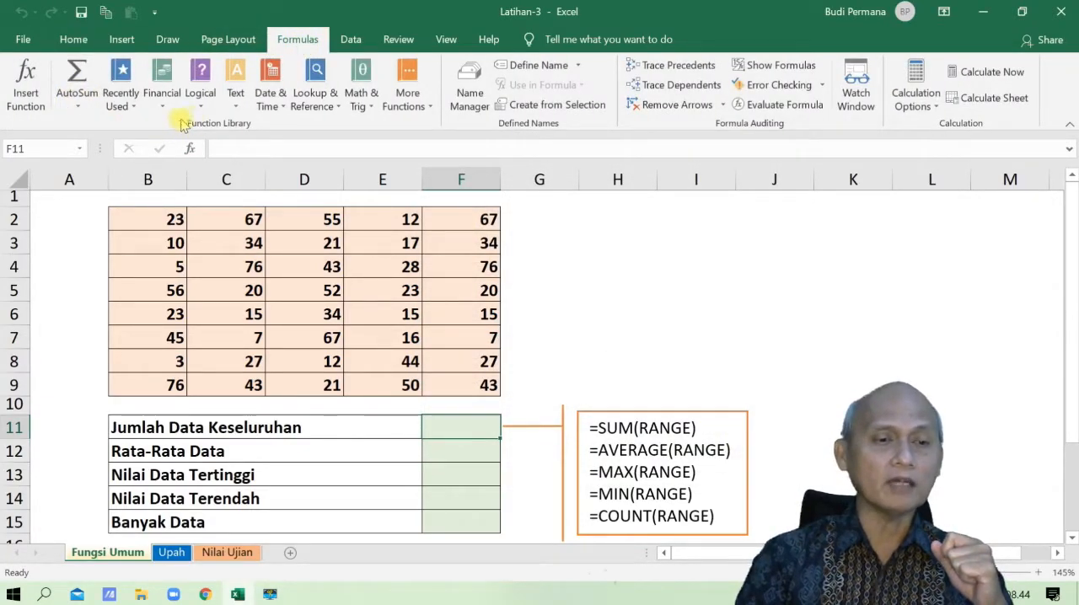
left_click(35, 108)
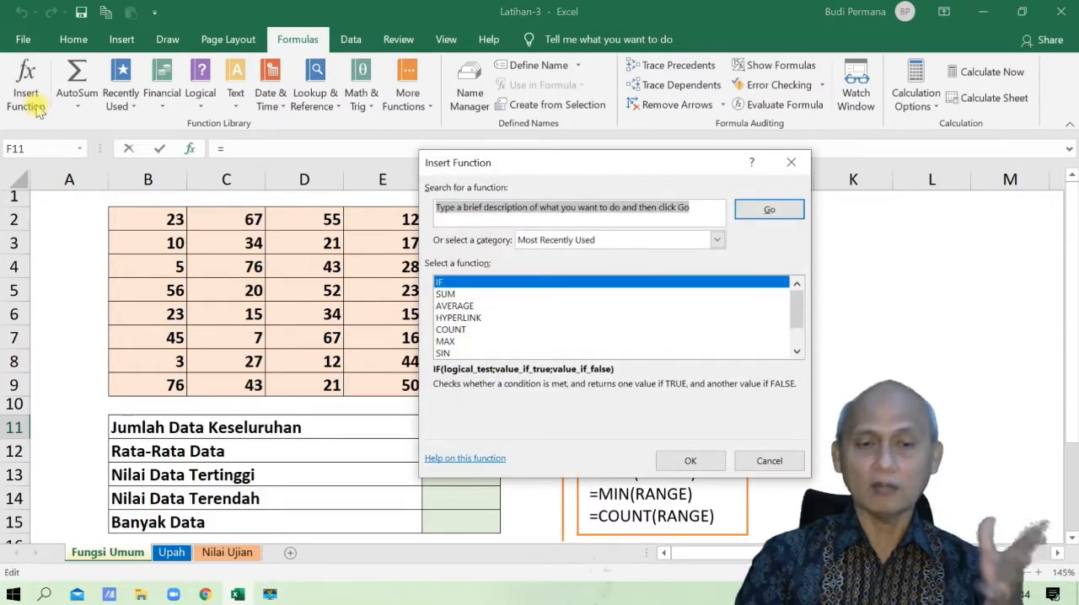
left_click(790, 162)
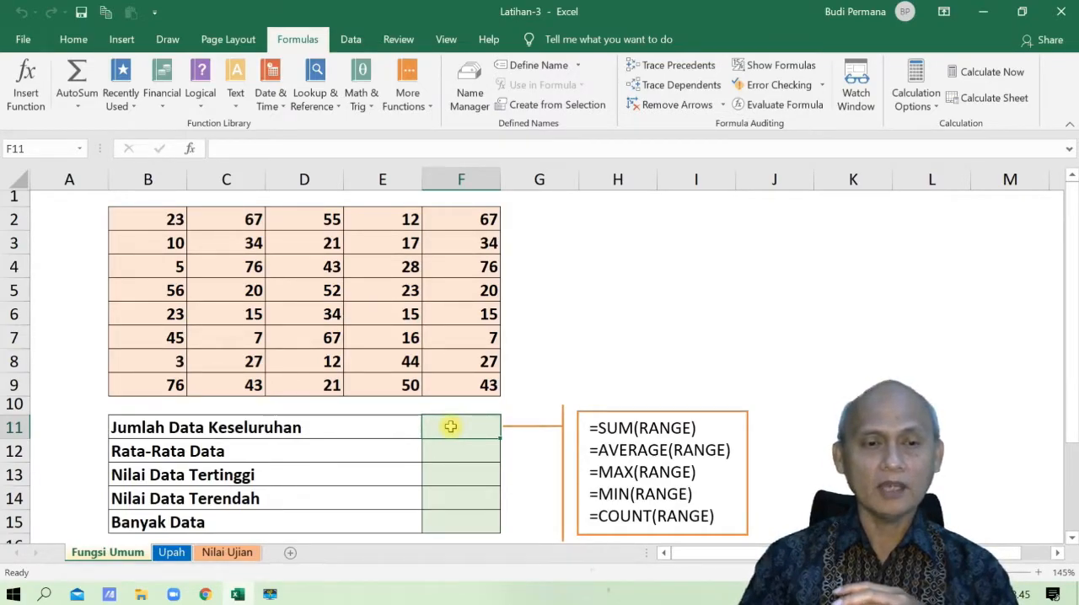
- Total the range B2:F9 in cell F11 with the AutoSum Sum function
left_click(73, 40)
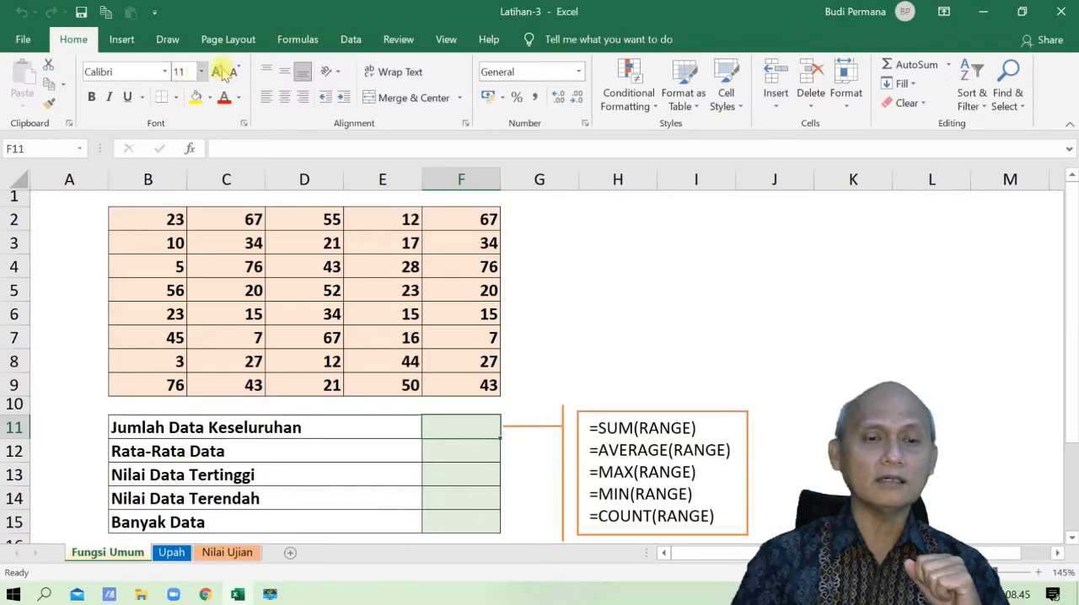
left_click(291, 39)
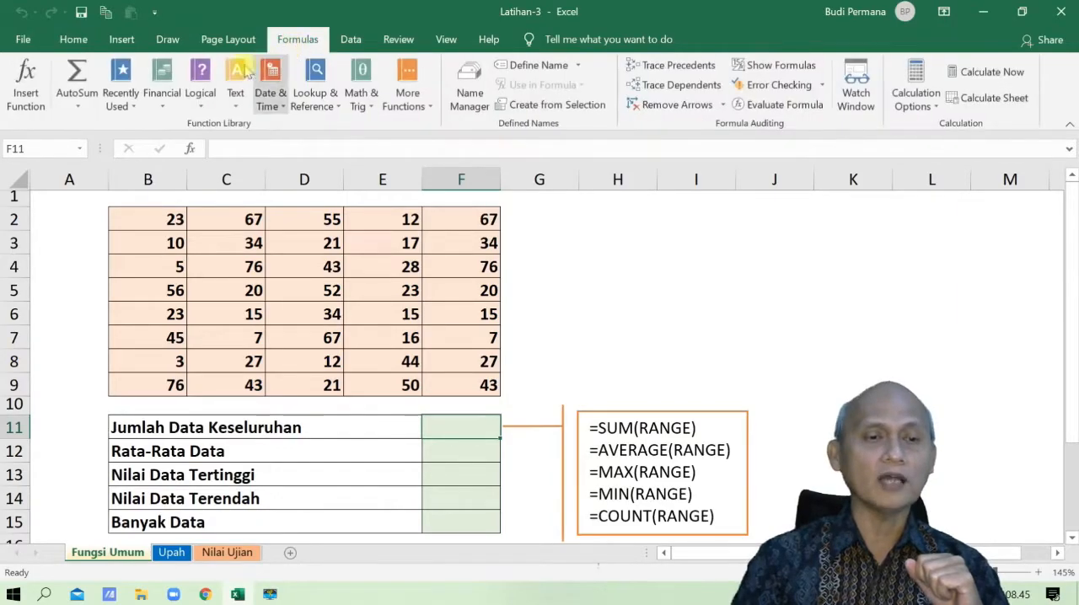
left_click(79, 107)
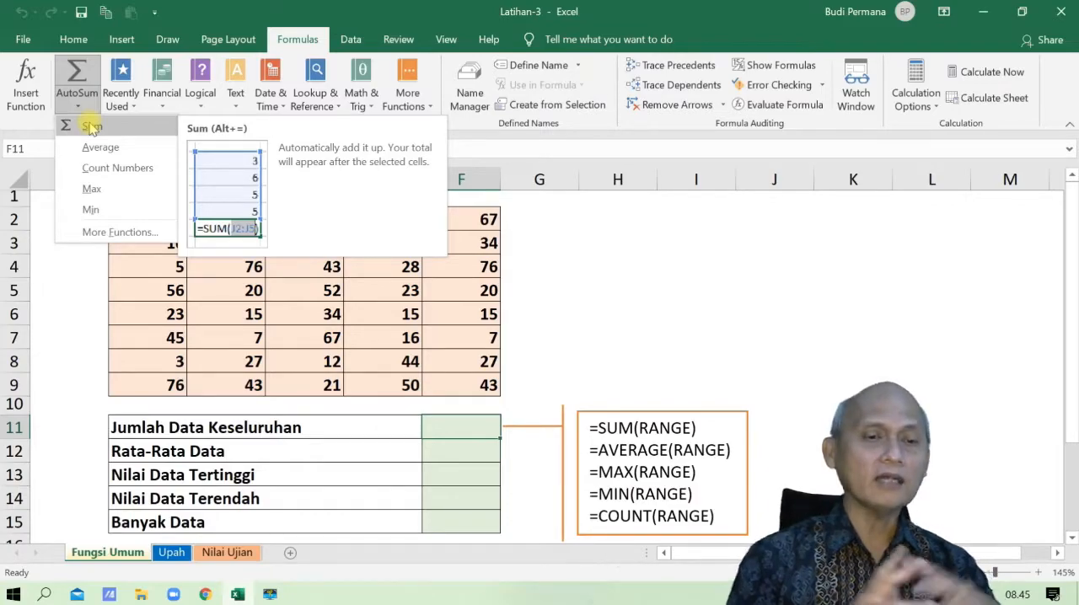
left_click(90, 125)
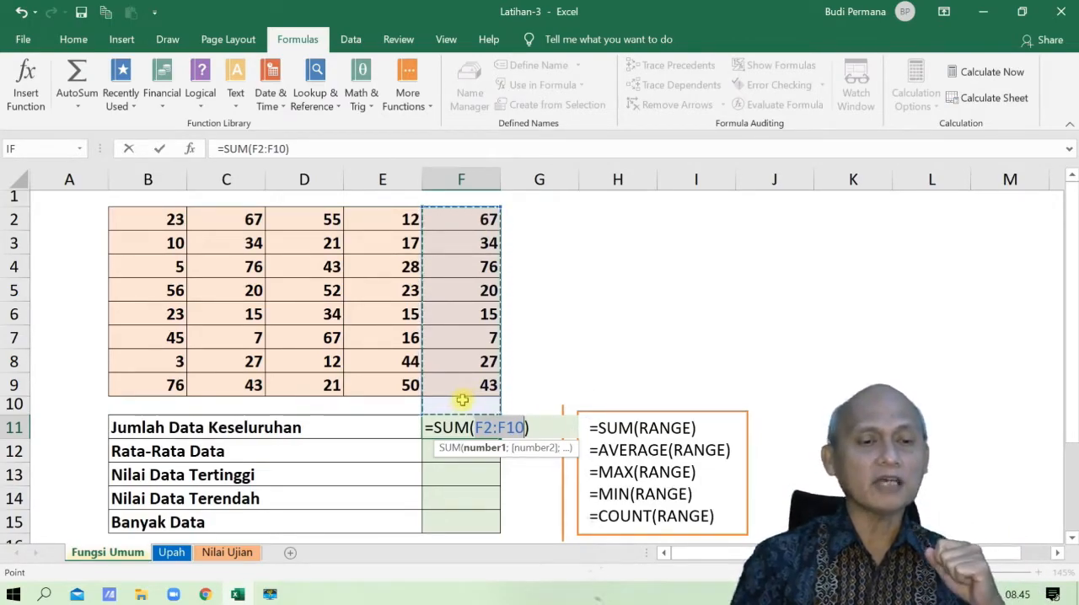
left_click_drag(127, 212, 441, 380)
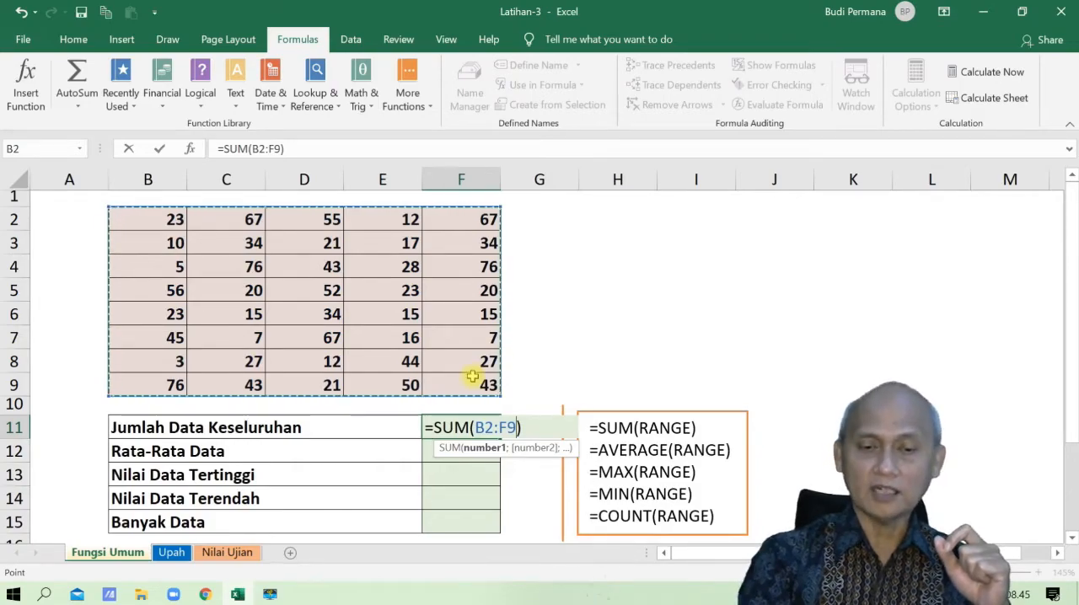
key("Return")
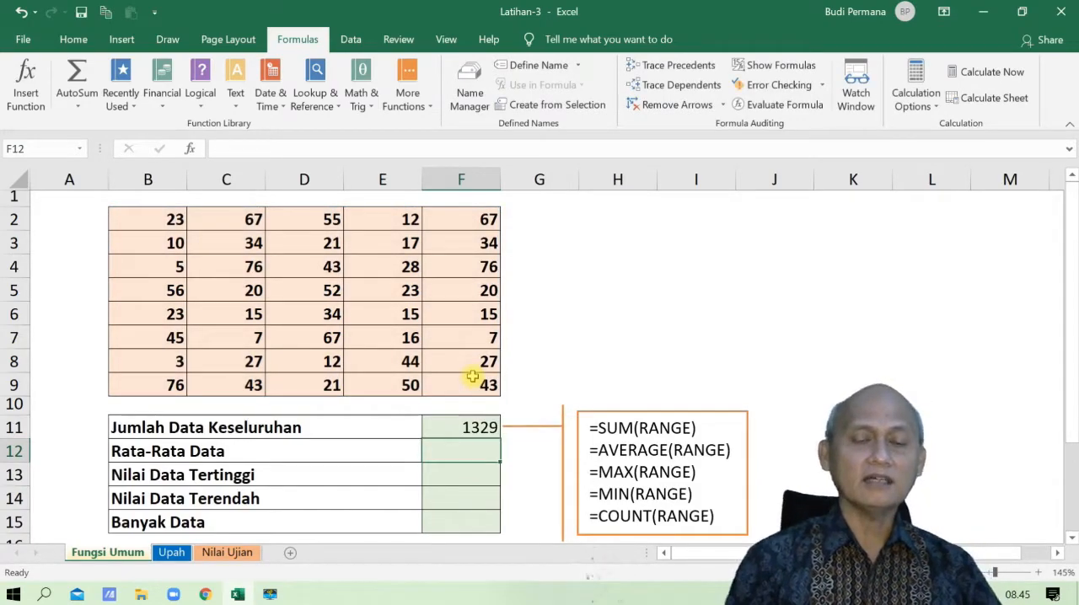
- Clear the total in F11 and calculate it again there with an AutoSum Sum of B2:F9
left_click(469, 425)
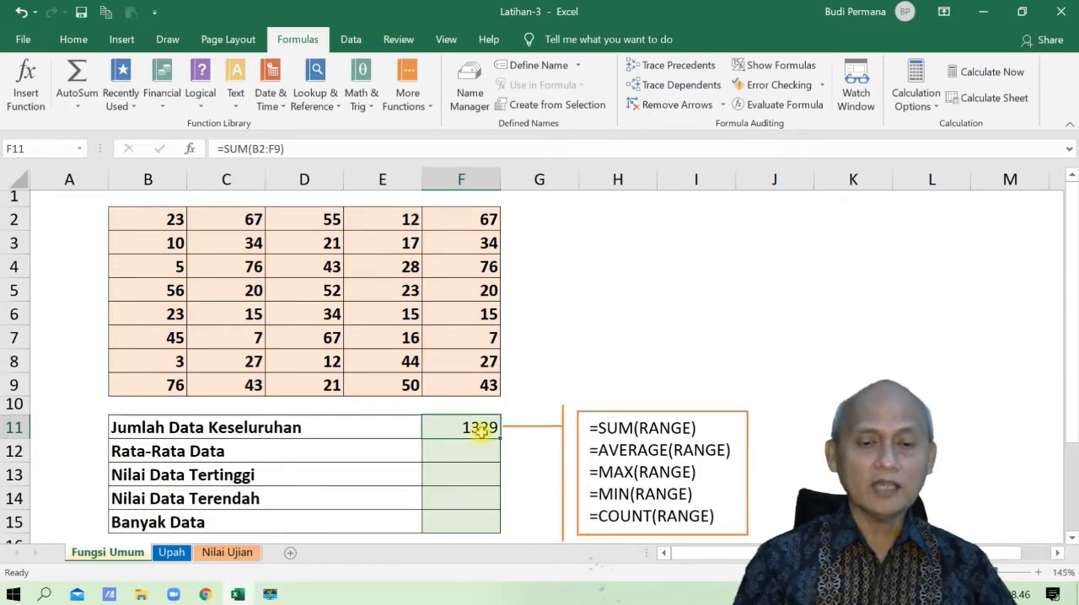
key("Delete")
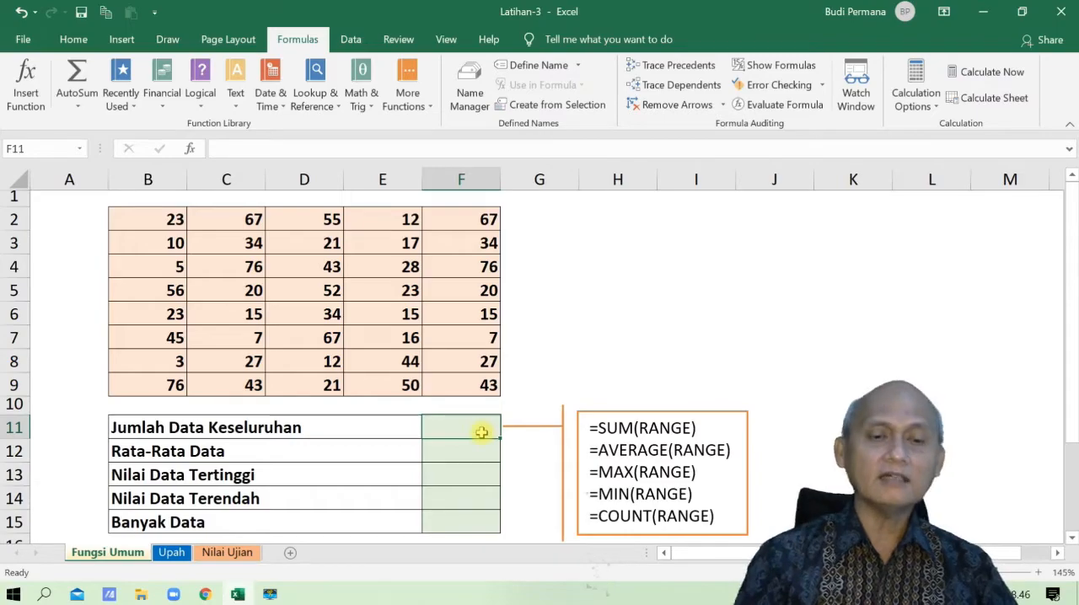
left_click(74, 39)
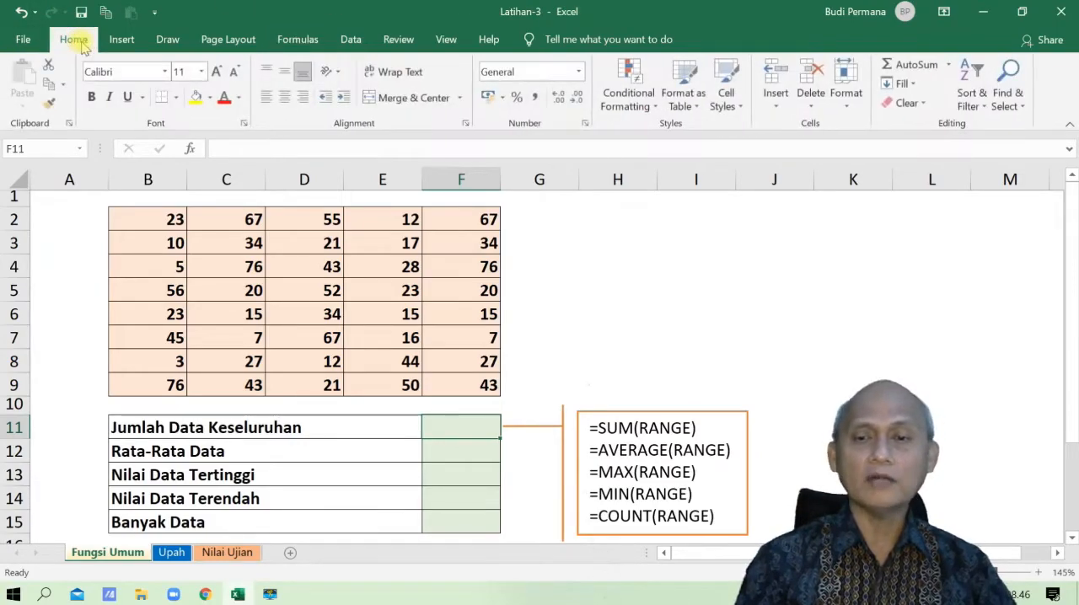
left_click(947, 65)
left_click(930, 87)
left_click_drag(195, 221, 464, 376)
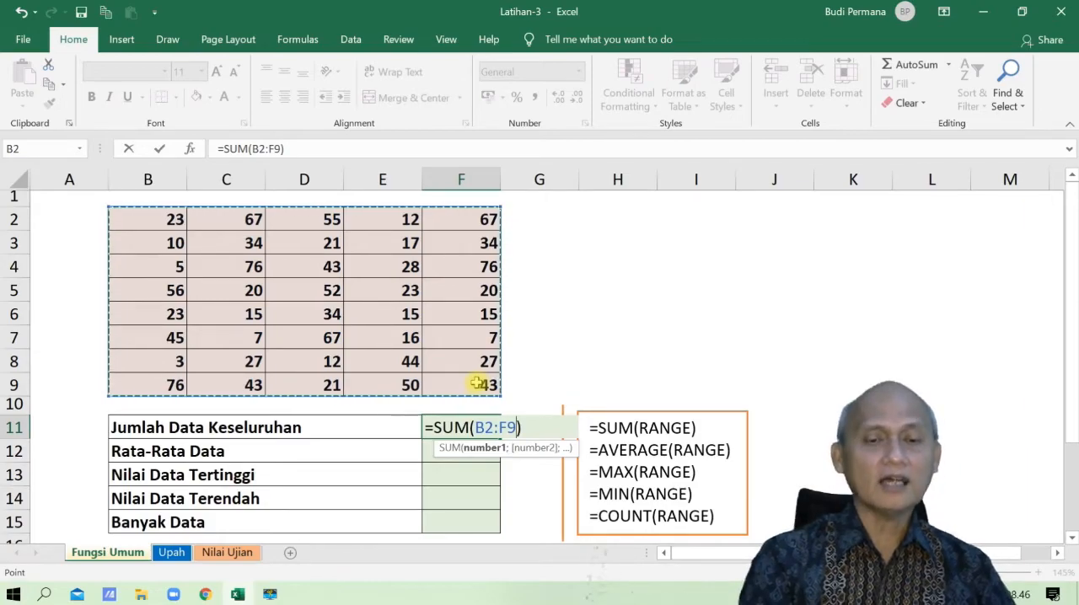
key("Return")
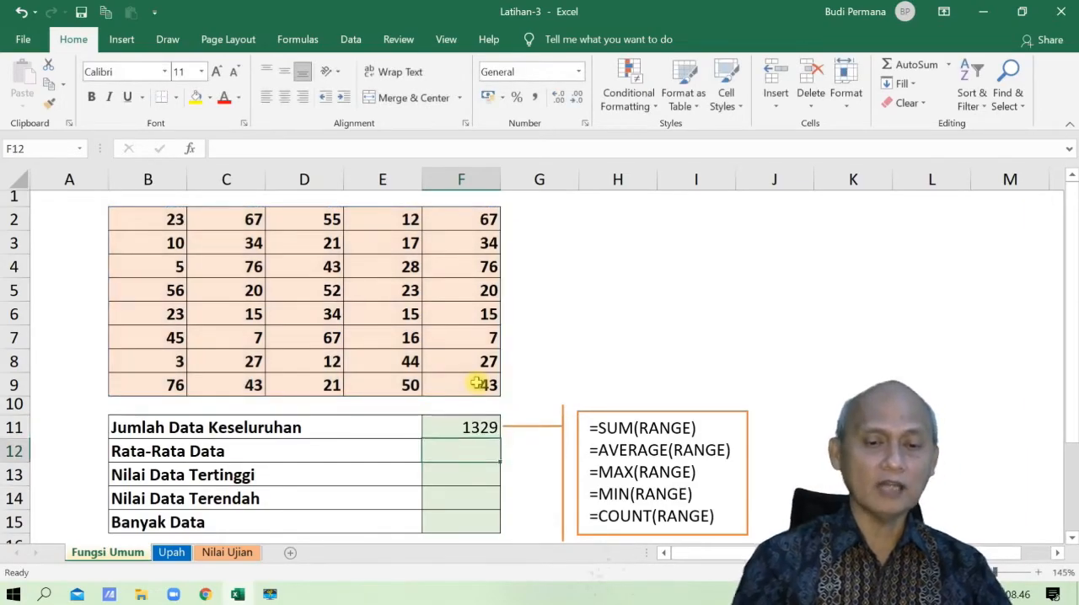
- Clear the total in F11 and start a SUM function there through the Insert Function dialog
left_click(481, 428)
key("Delete")
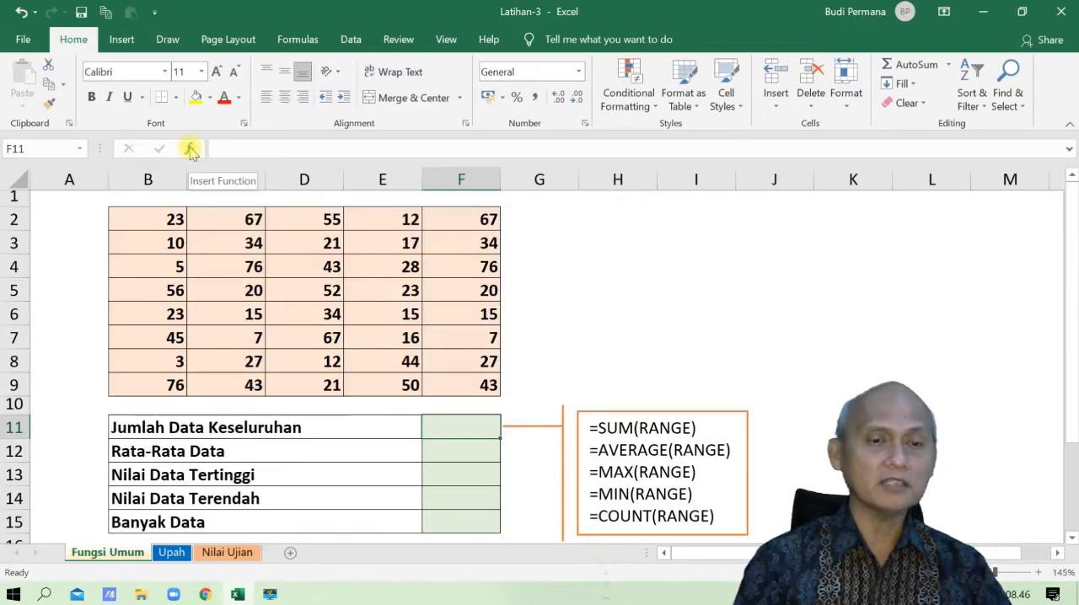
left_click(295, 39)
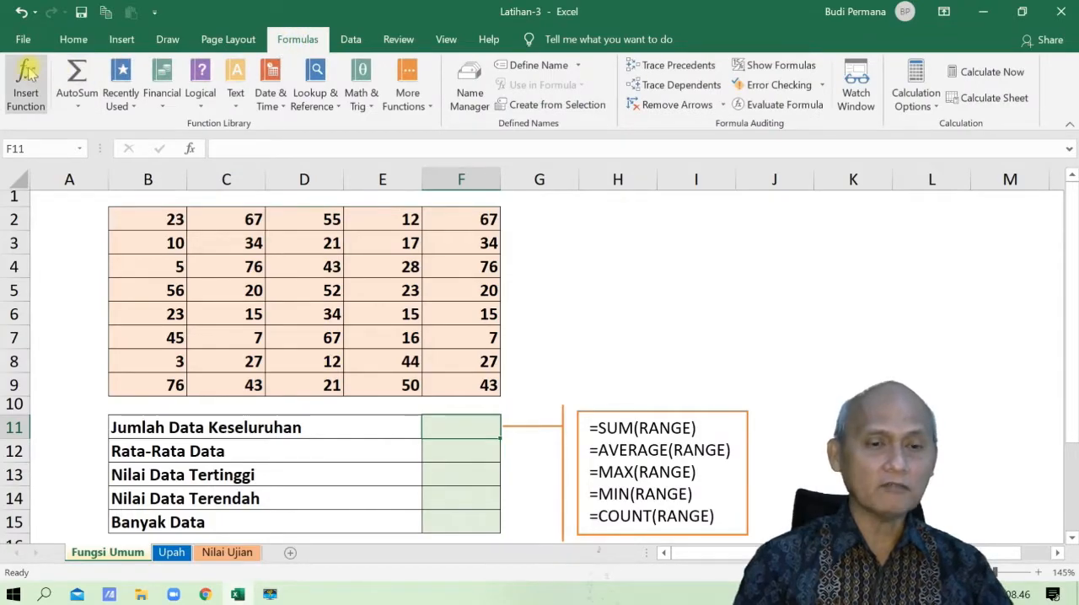
left_click(28, 74)
left_click_drag(485, 177, 382, 177)
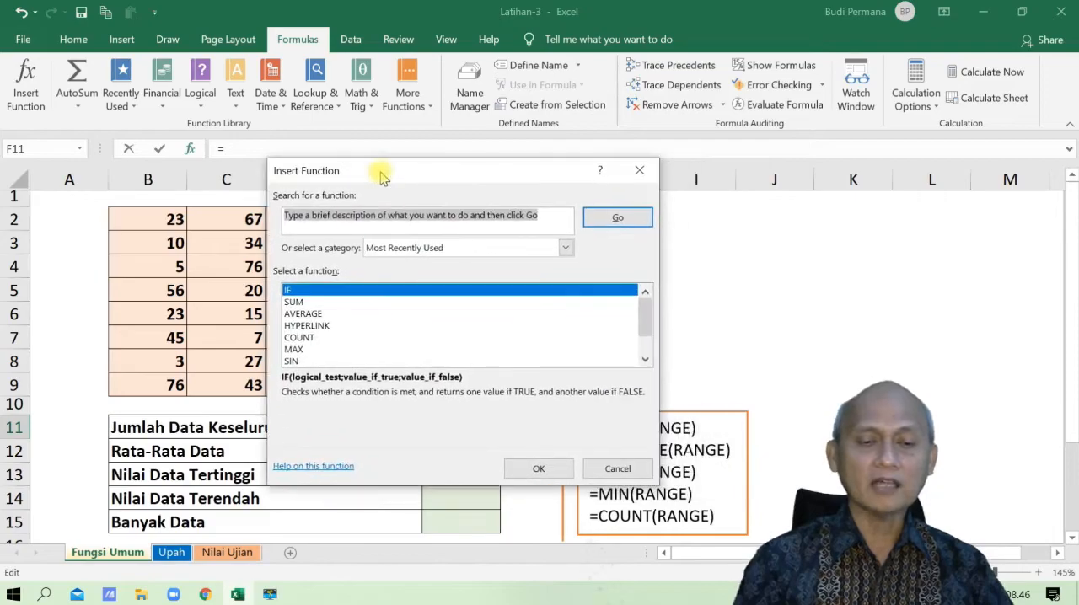
left_click(295, 302)
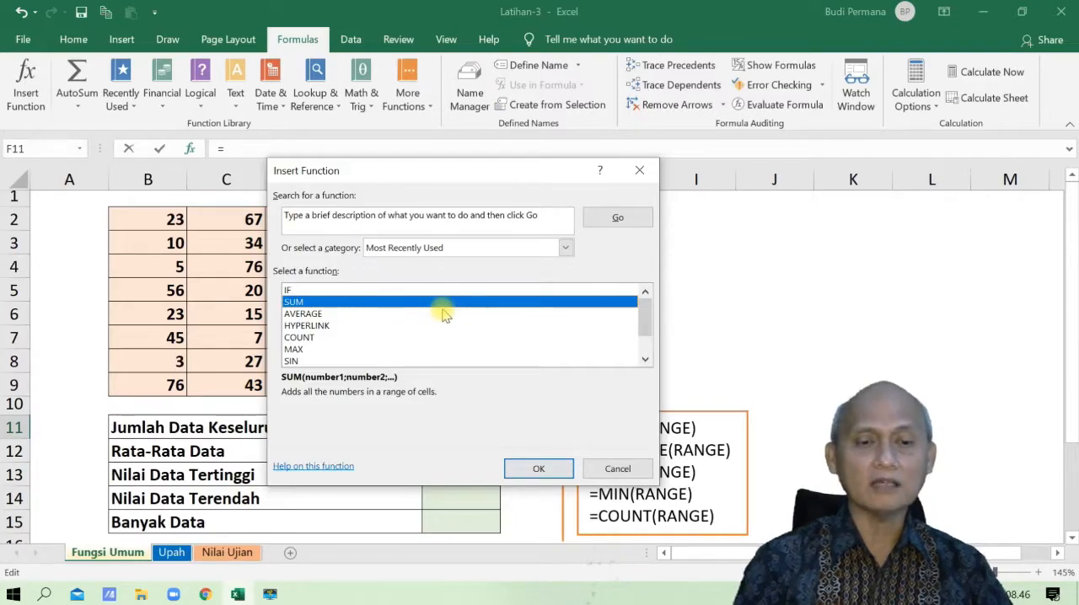
left_click(532, 469)
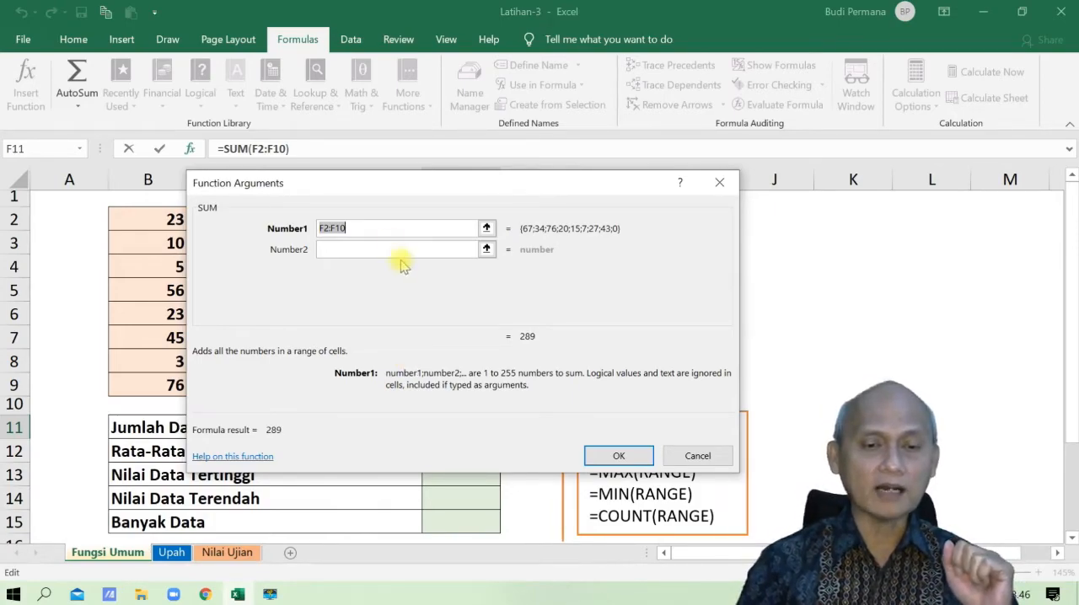
- Try to pick the range B2:F9 on the sheet as the first argument of the SUM in F11
left_click(379, 228)
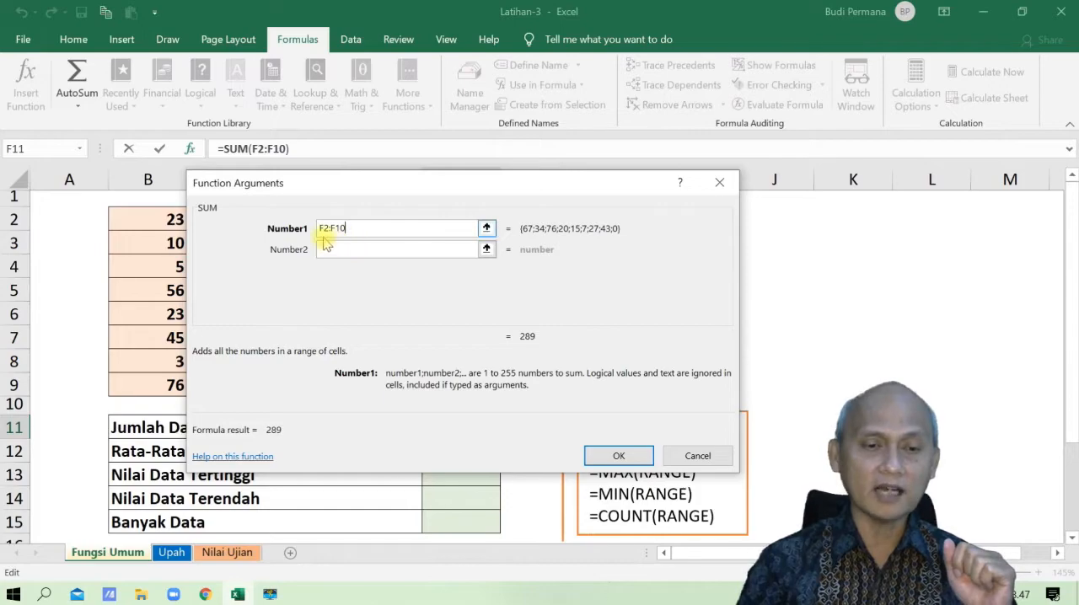
left_click(487, 228)
left_click_drag(480, 187, 528, 143)
type("+")
left_click(143, 232)
left_click_drag(147, 232, 380, 260)
left_click_drag(161, 221, 463, 388)
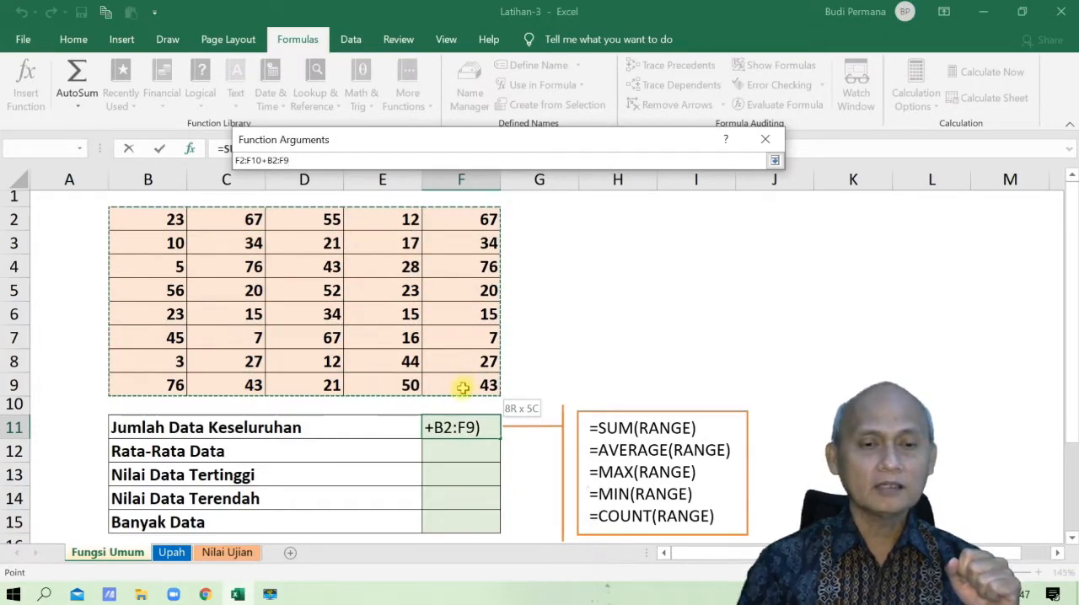
left_click(228, 236)
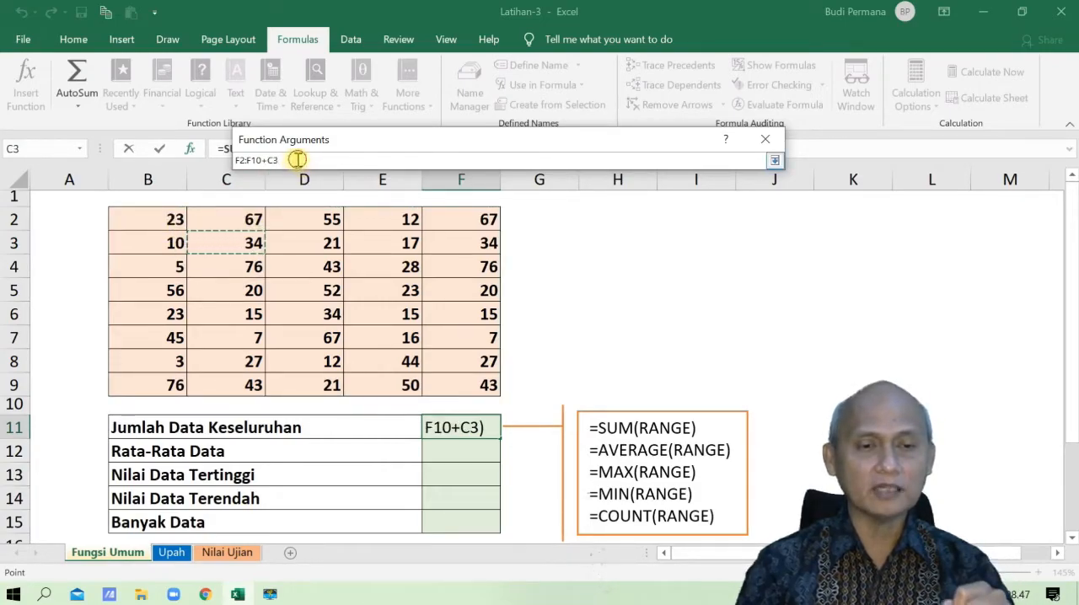
- Replace the first SUM argument with the range B2:F9 and insert the function into F11
left_click_drag(297, 160, 221, 152)
key("BackSpace")
left_click_drag(175, 218, 470, 384)
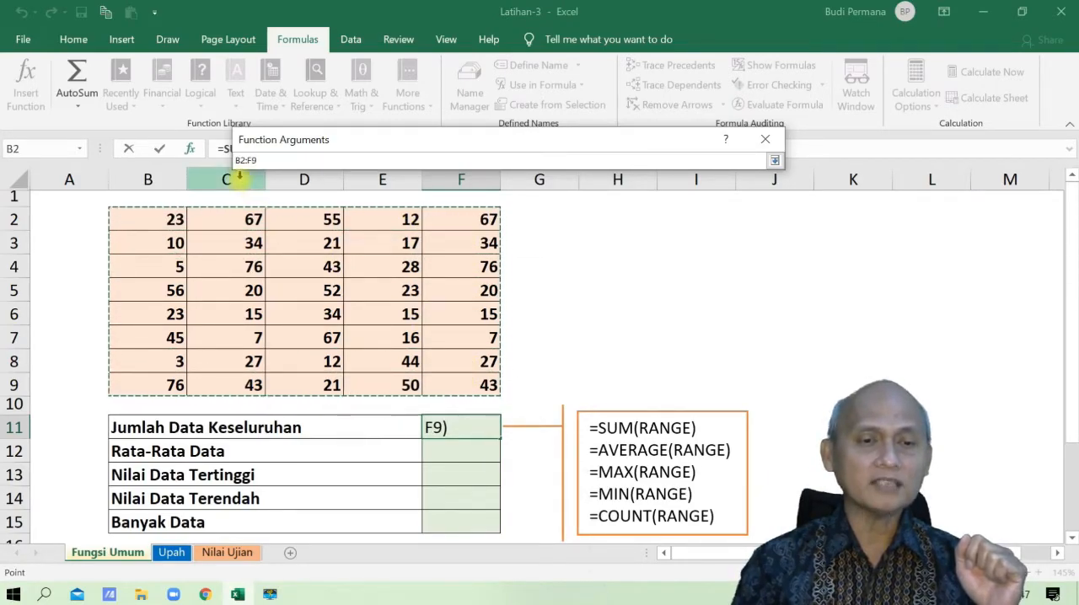
left_click(774, 161)
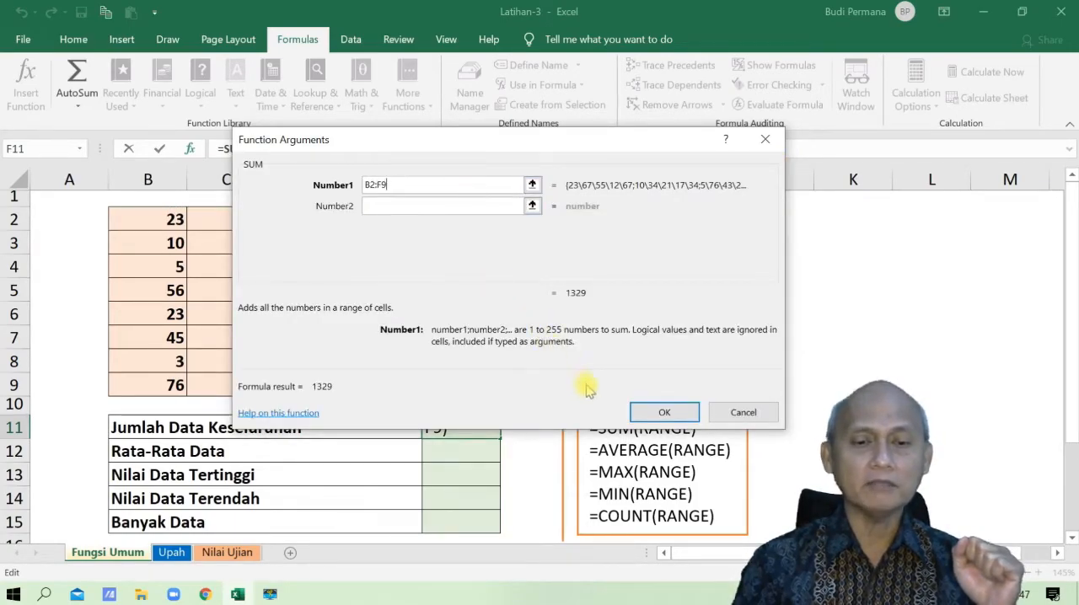
left_click(679, 415)
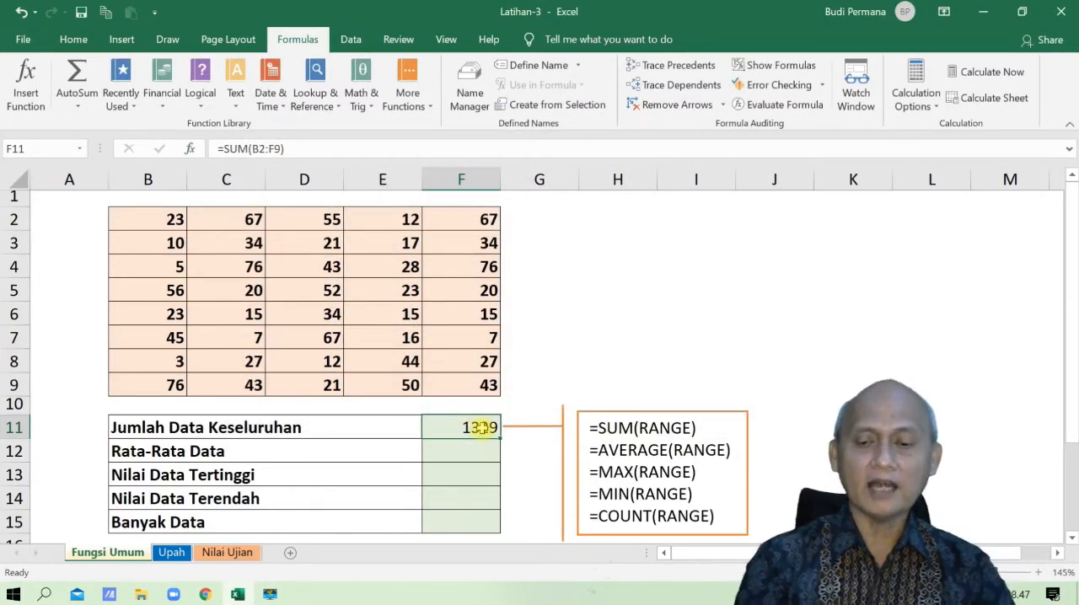
- Clear F11, write the formula =SUM(B2:F9) directly in the cell, and review the entered formula
key("Delete")
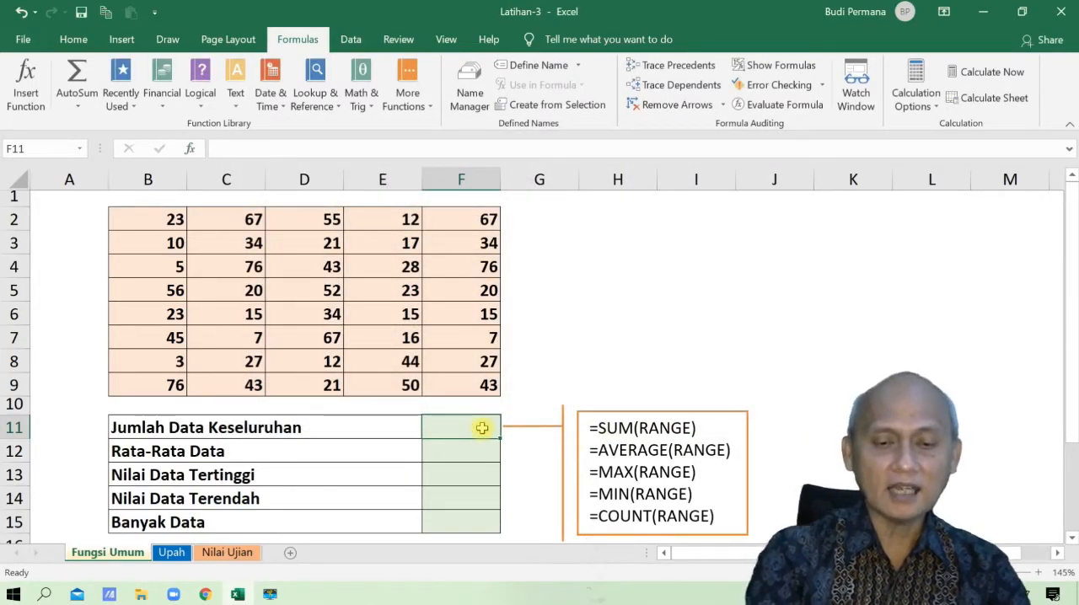
type("=su")
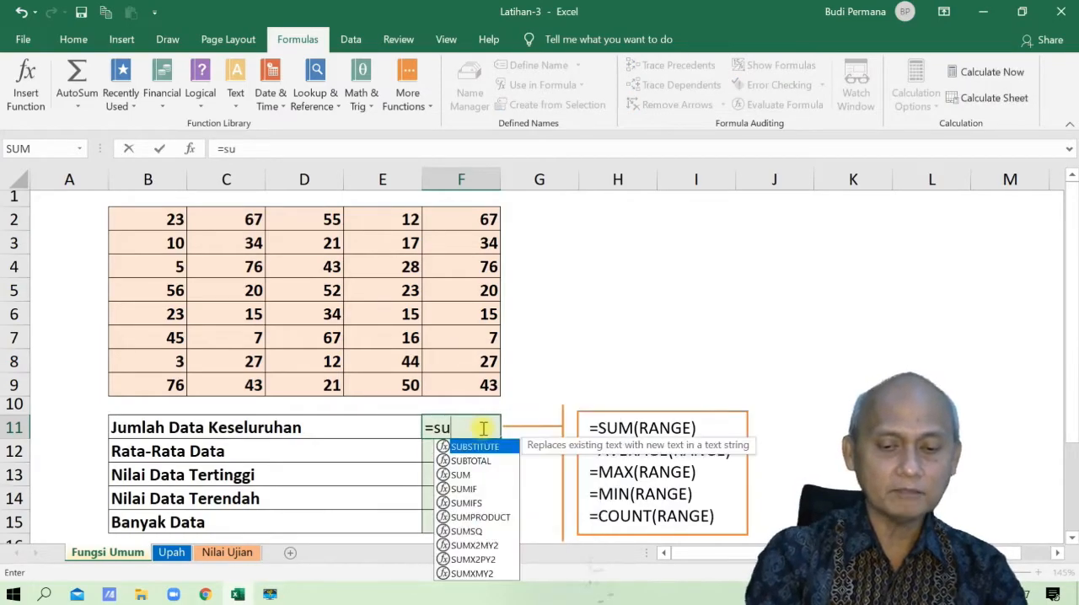
type("m(")
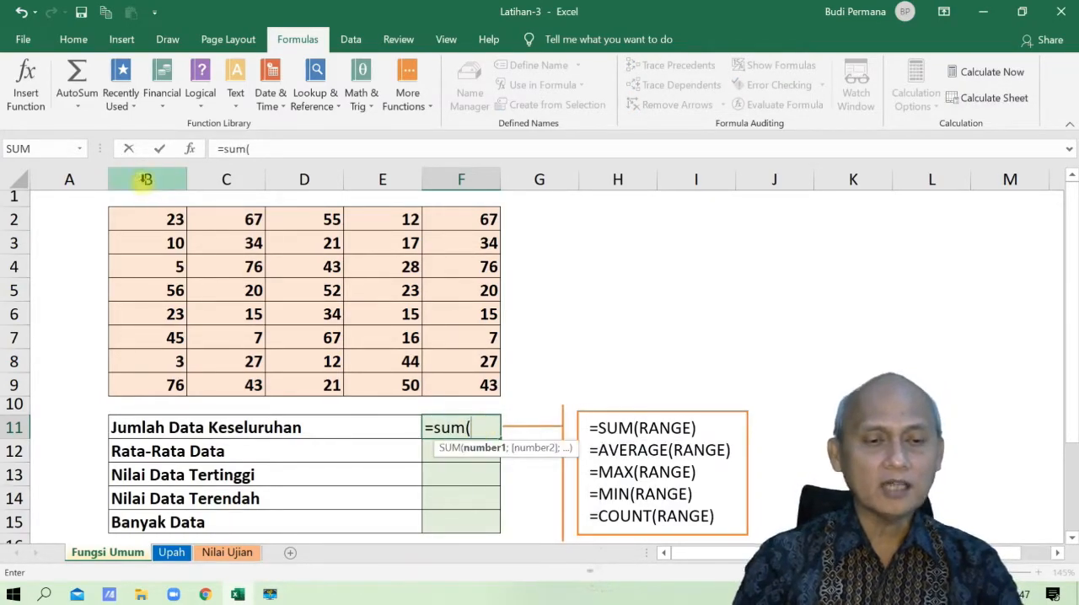
left_click_drag(173, 217, 473, 376)
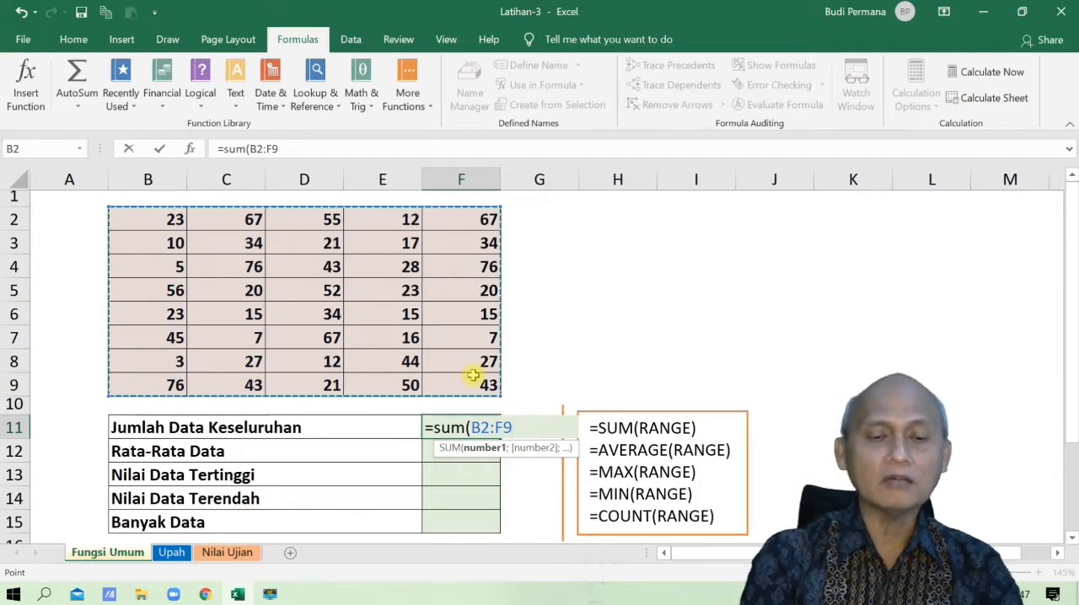
key("Return")
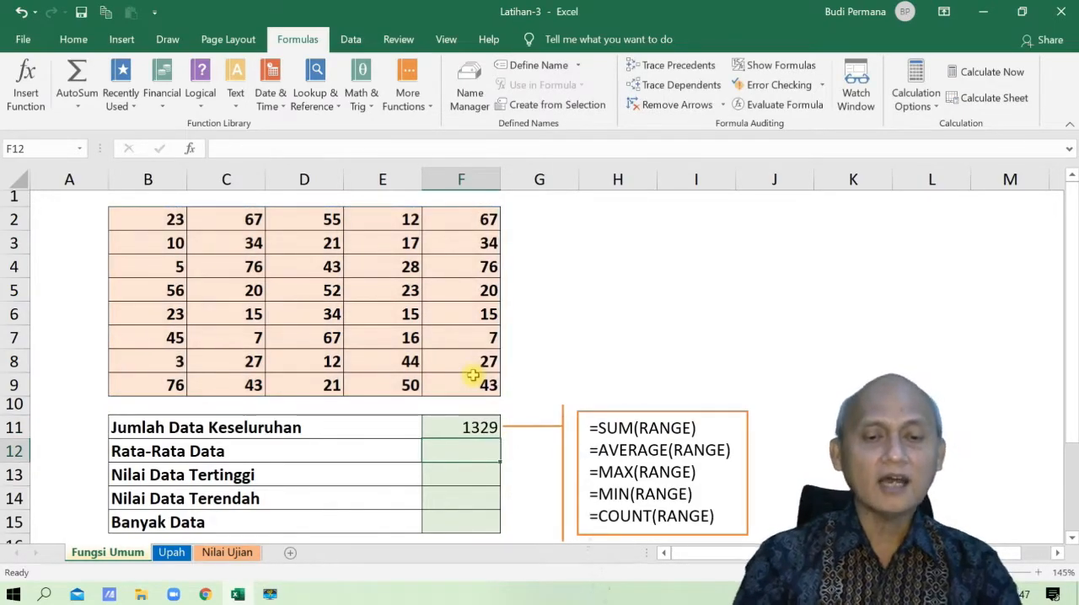
left_click(475, 429)
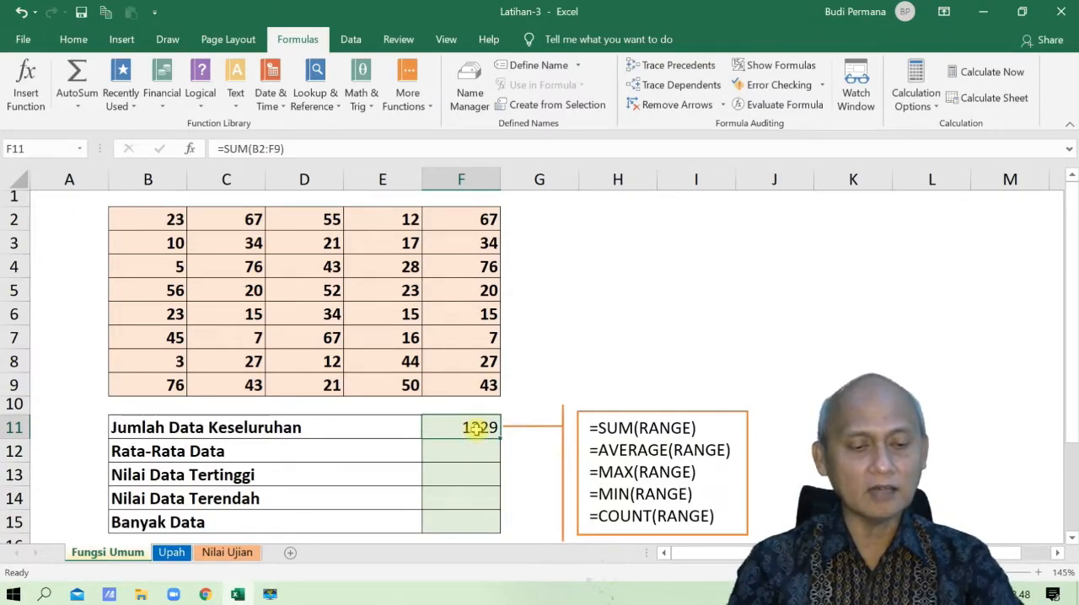
double_click(475, 429)
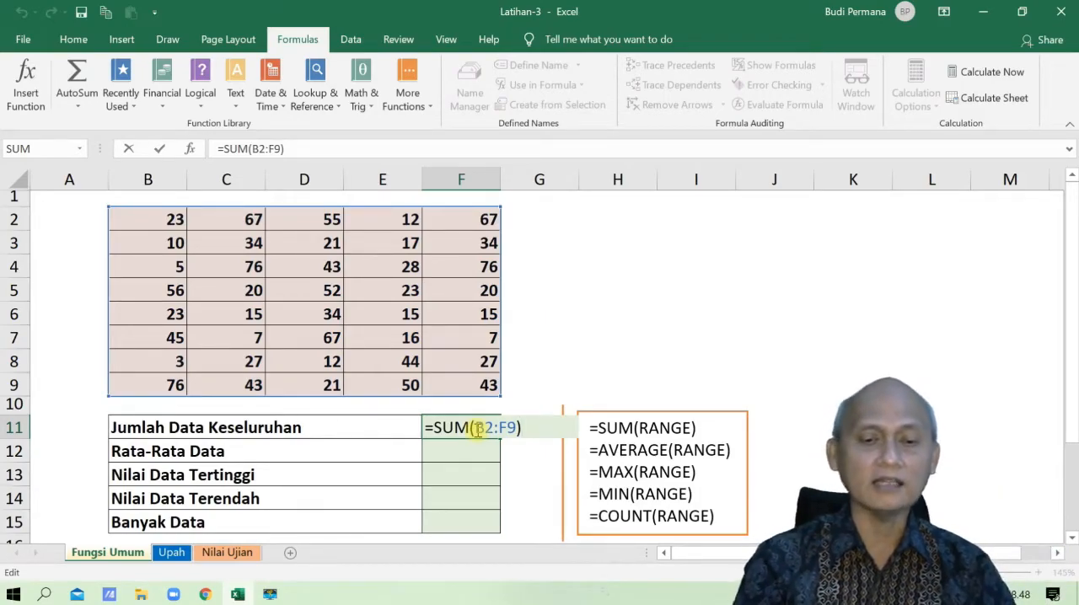
key("Return")
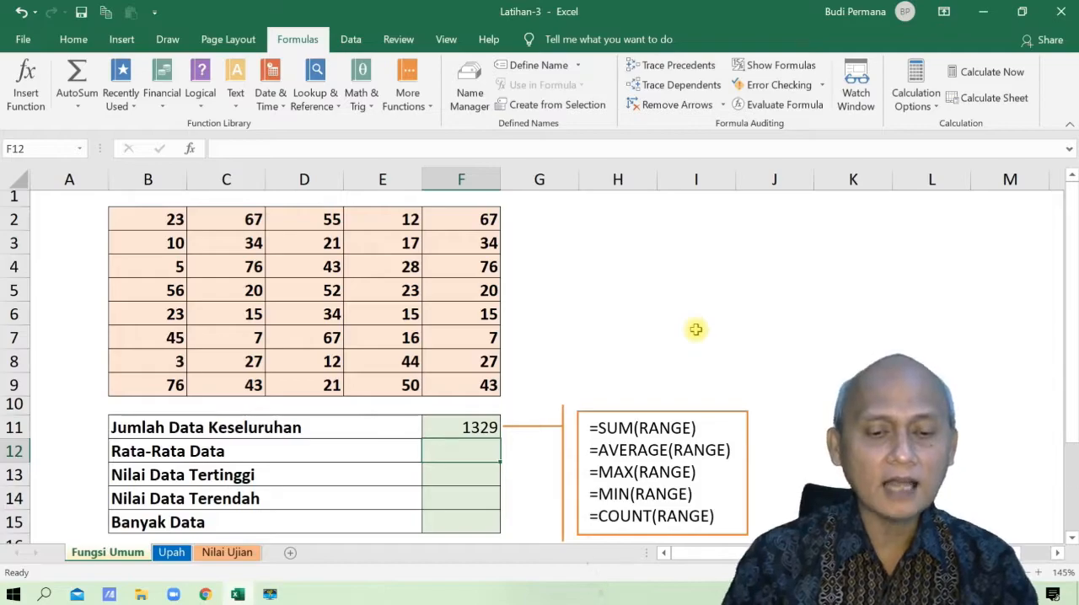
- Calculate the average of B2:F9 in the Rata-Rata Data cell F12 with AutoSum's Average function
left_click(75, 111)
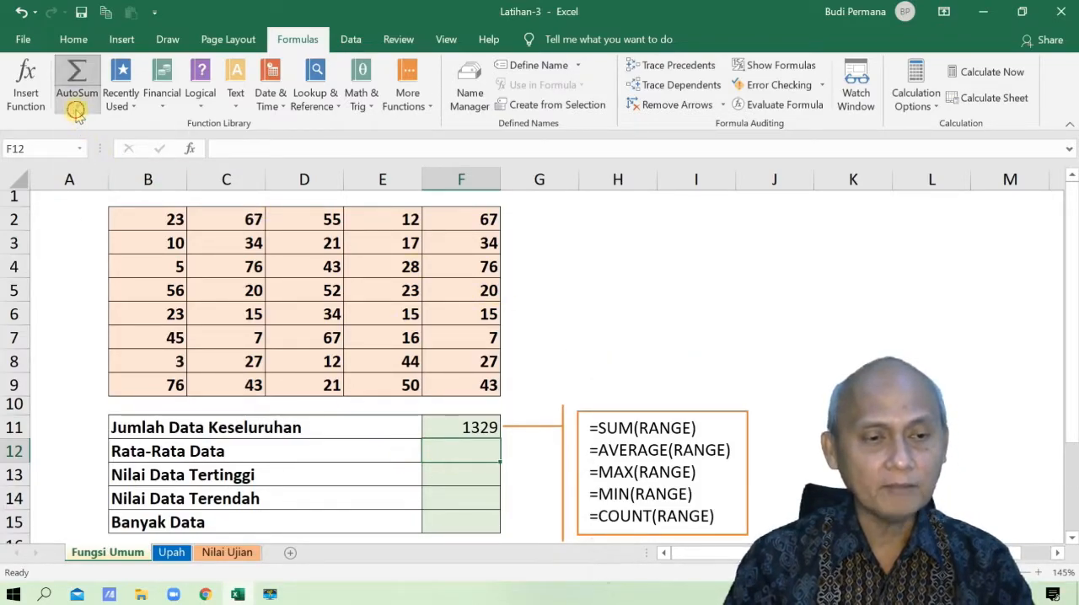
left_click(89, 147)
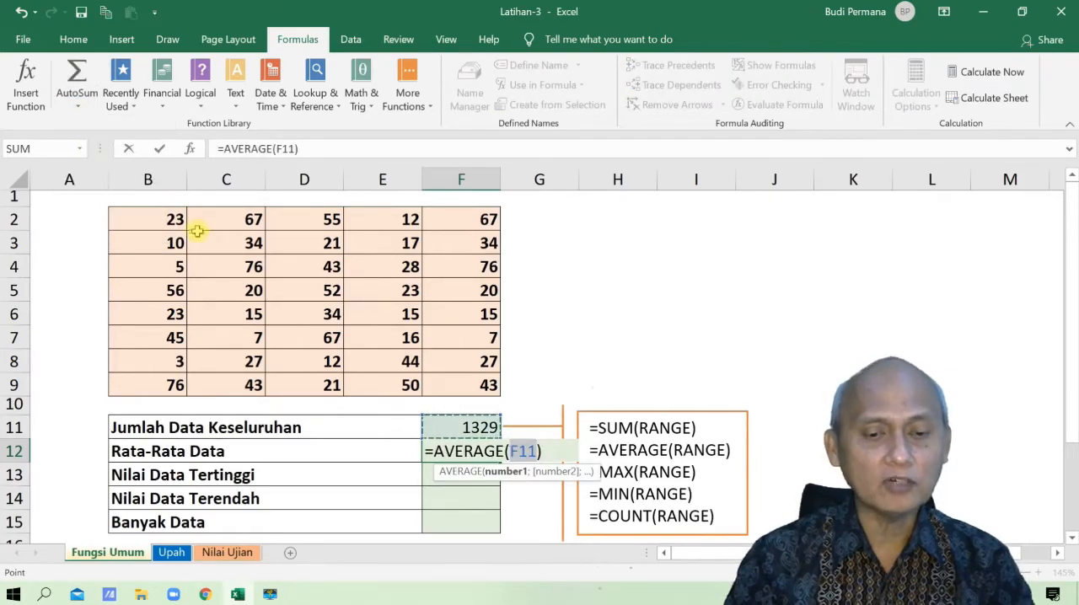
left_click_drag(144, 218, 477, 389)
key("Return")
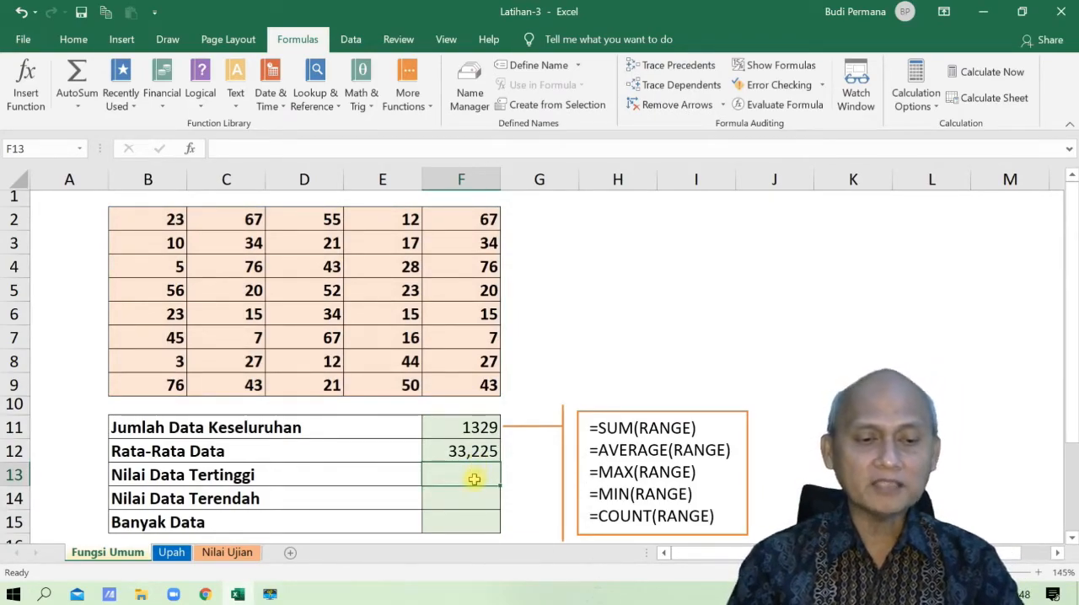
- Write a MAX formula for the range B2:F9 in the Nilai Data Tertinggi cell F13
type("=max")
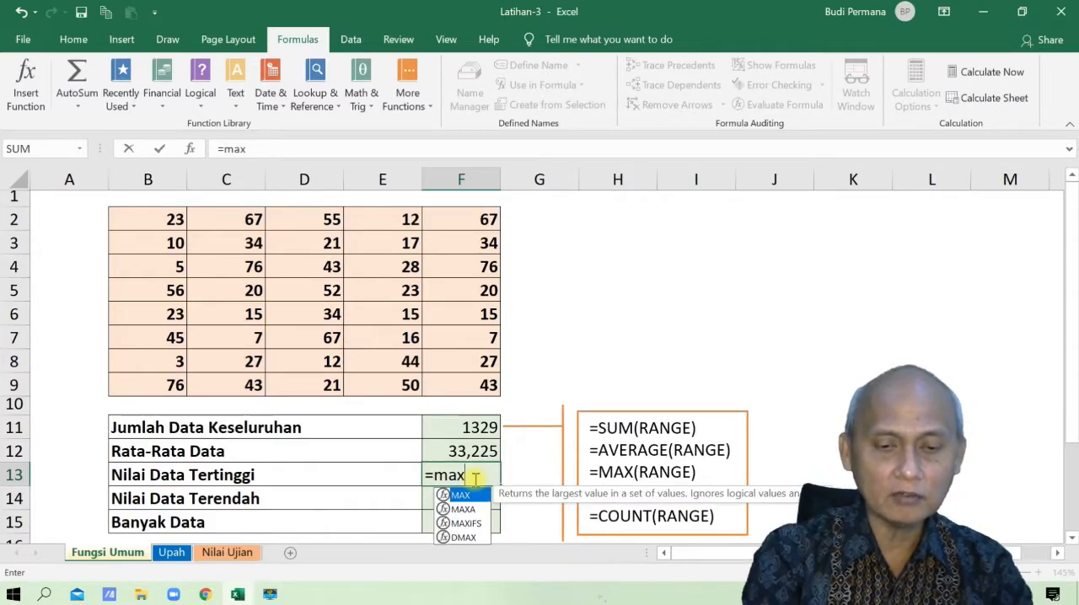
type("(")
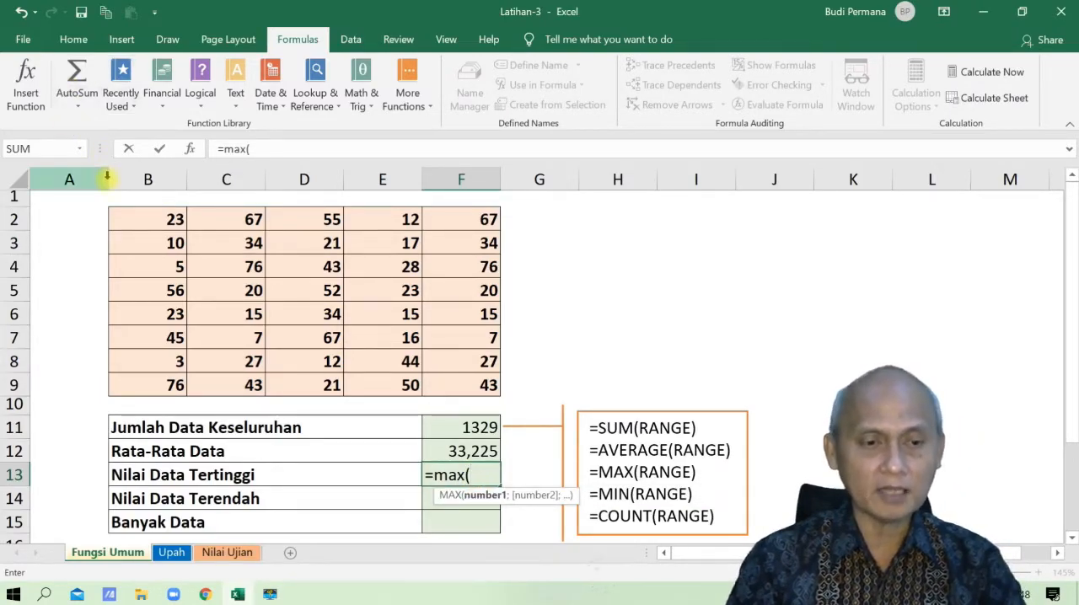
left_click_drag(149, 214, 437, 384)
key("Return")
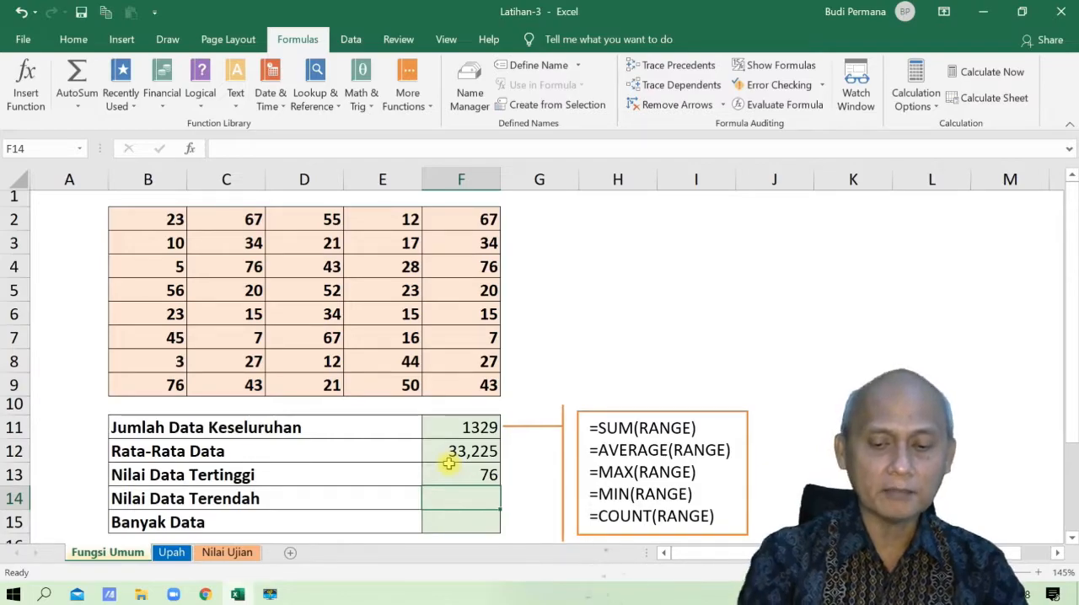
- Write a MIN formula for the range B2:F9 in the Nilai Data Terendah cell F14
type("=min")
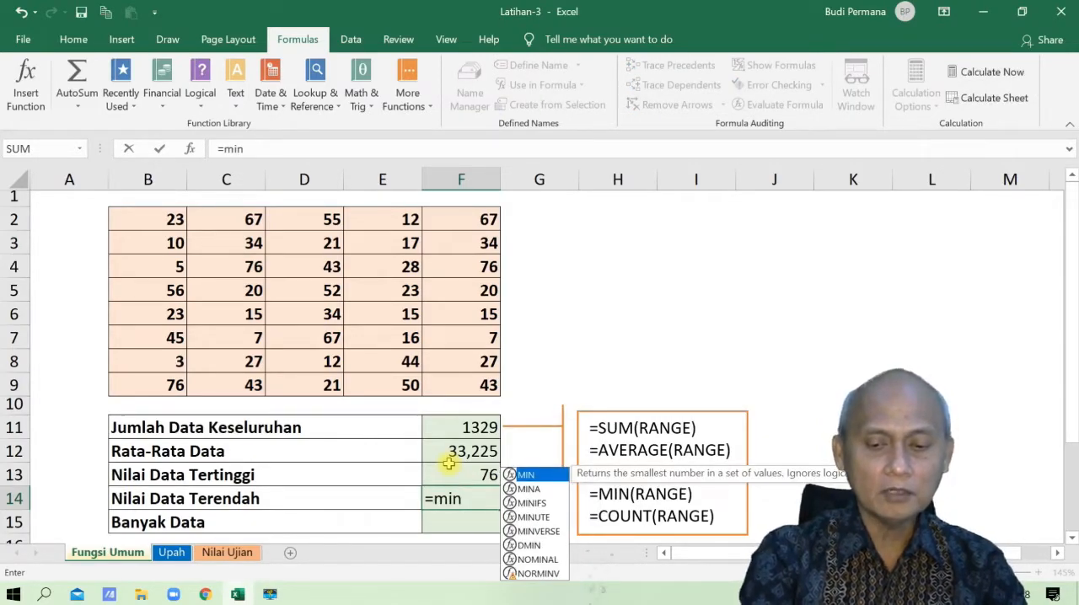
type("(")
left_click_drag(160, 221, 492, 384)
type(")")
key("Return")
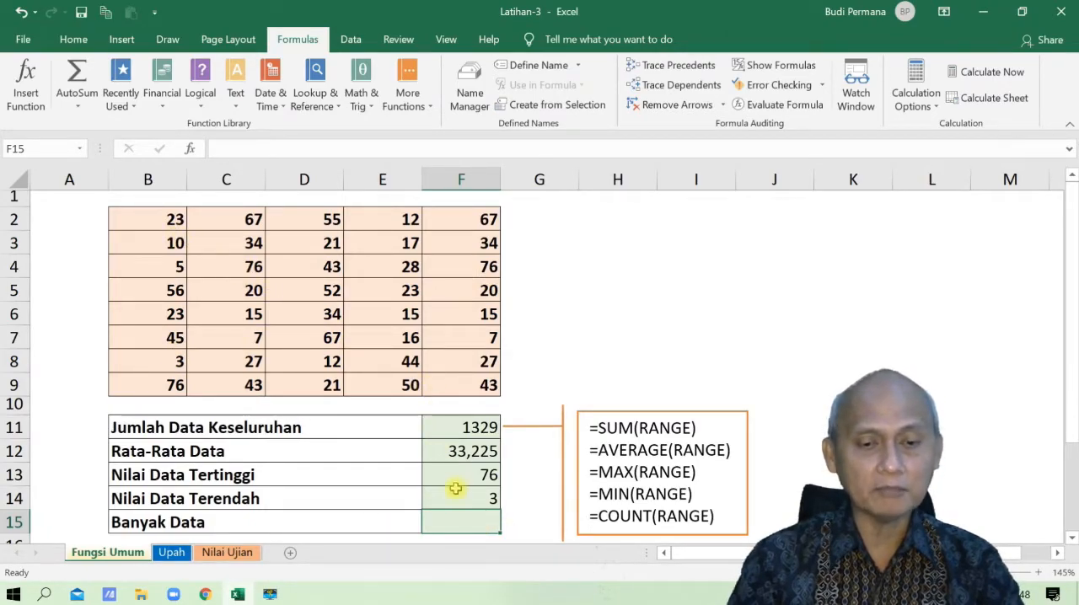
- Write a COUNT formula for the range B2:F9 in the Banyak Data cell F15
type("=count")
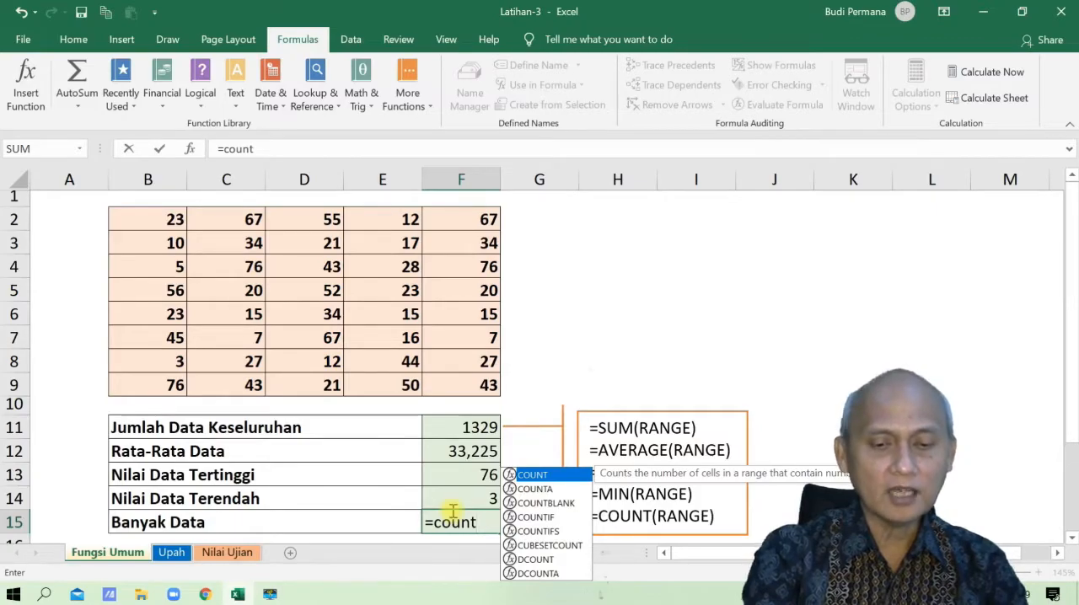
type("(")
left_click_drag(164, 219, 440, 379)
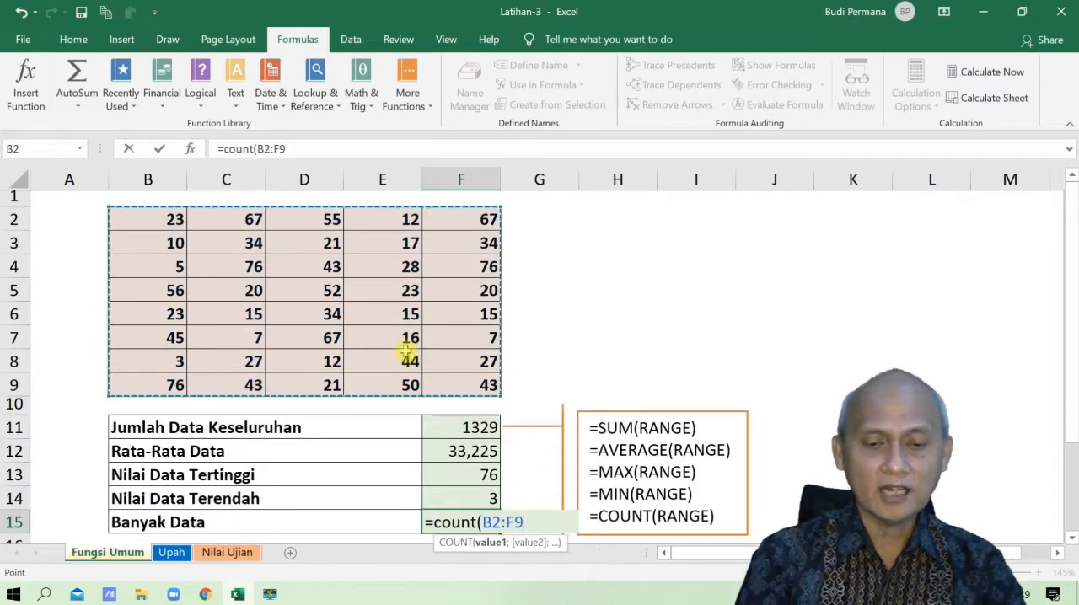
key("Return")
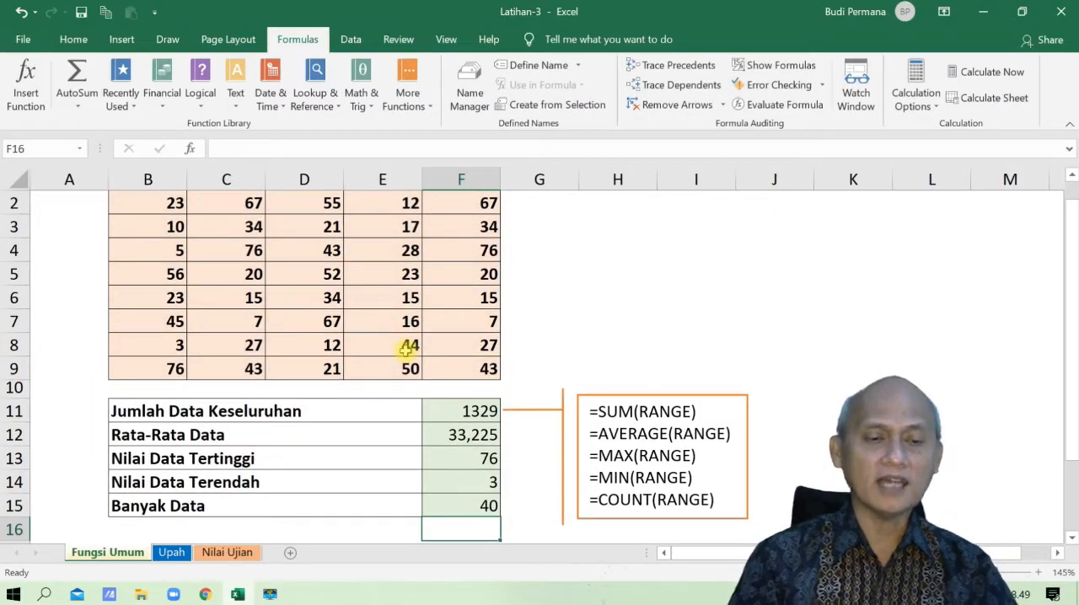
scroll(300, 303, "up", 1)
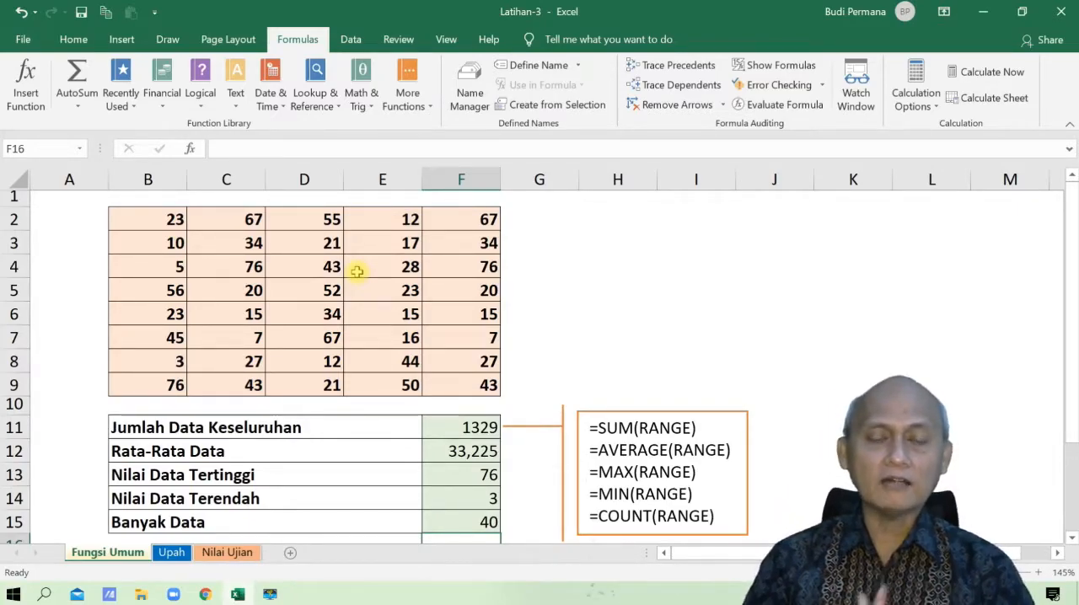
- Switch to the Upah worksheet with the employee wage list and bring up the general editing commands
left_click(581, 343)
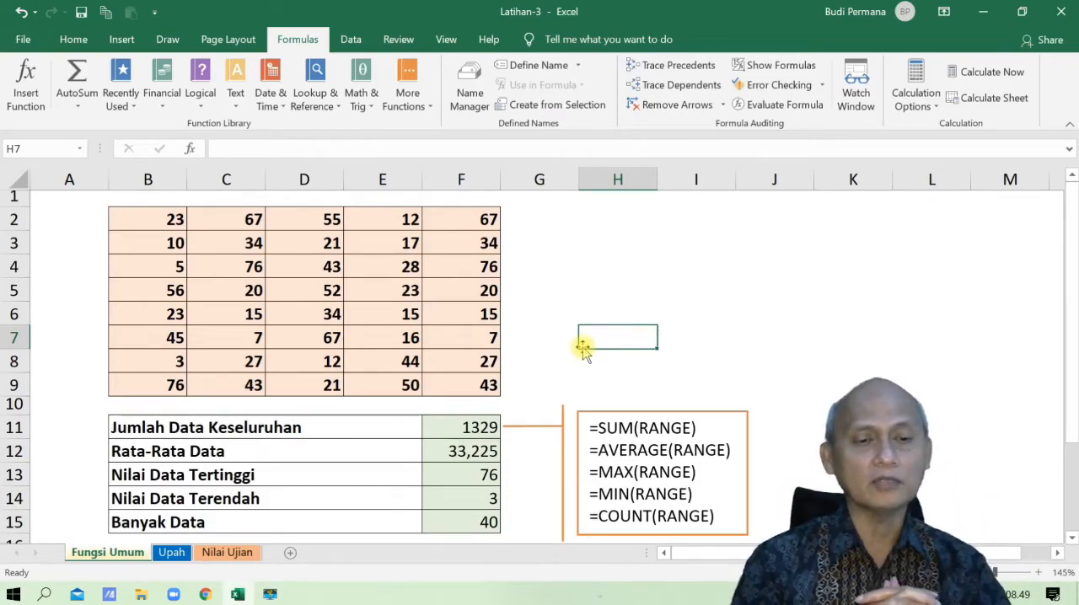
left_click(646, 278)
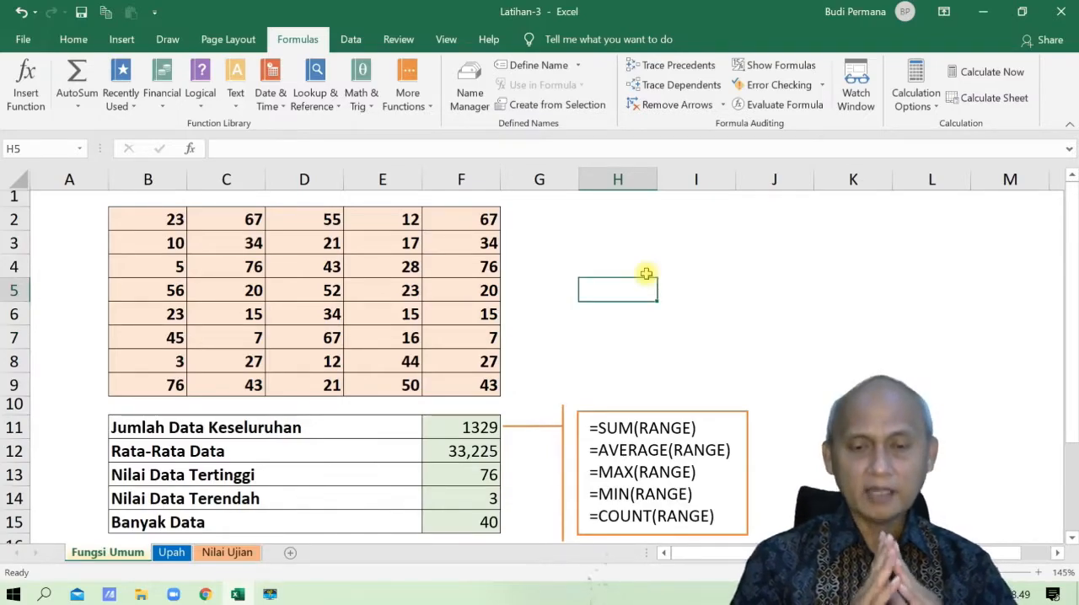
left_click(170, 557)
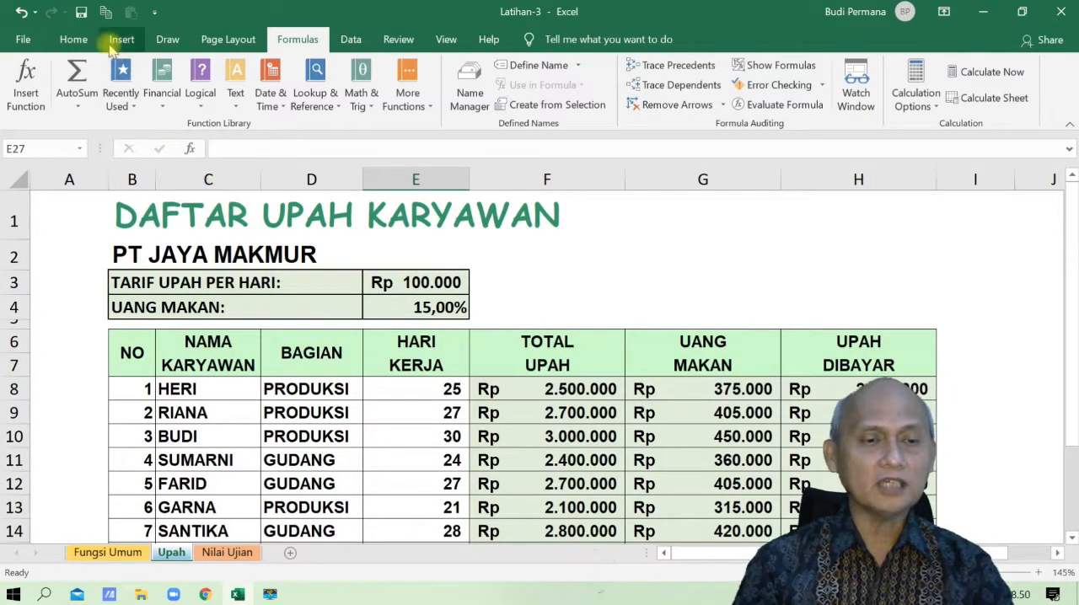
left_click(74, 42)
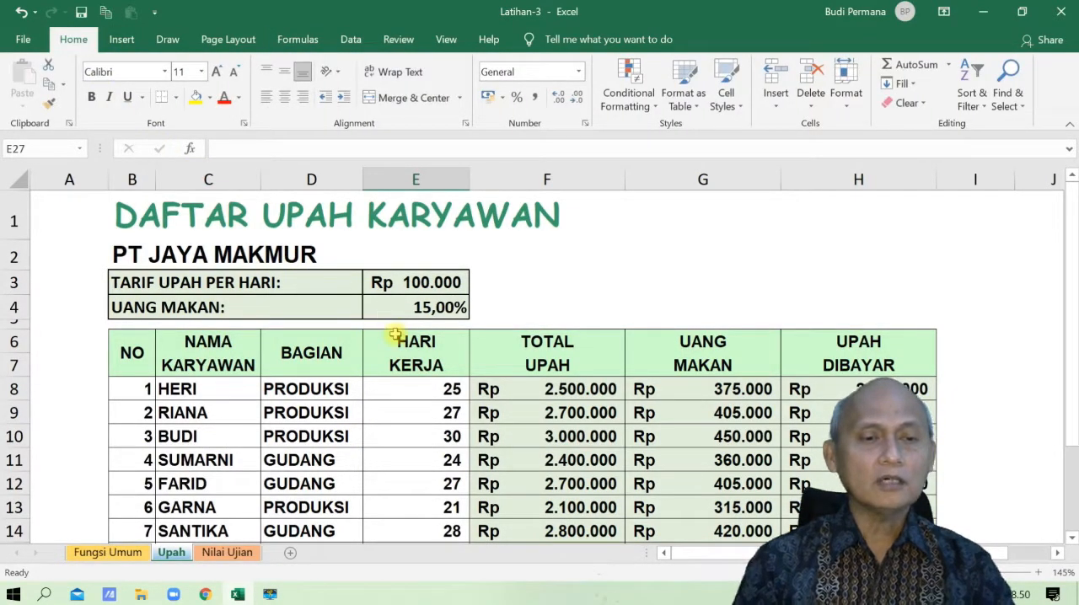
- Examine the formulas in the first employee row, F8 to H8, and in the Jumlah row, F16 to H16
scroll(396, 334, "down", 1)
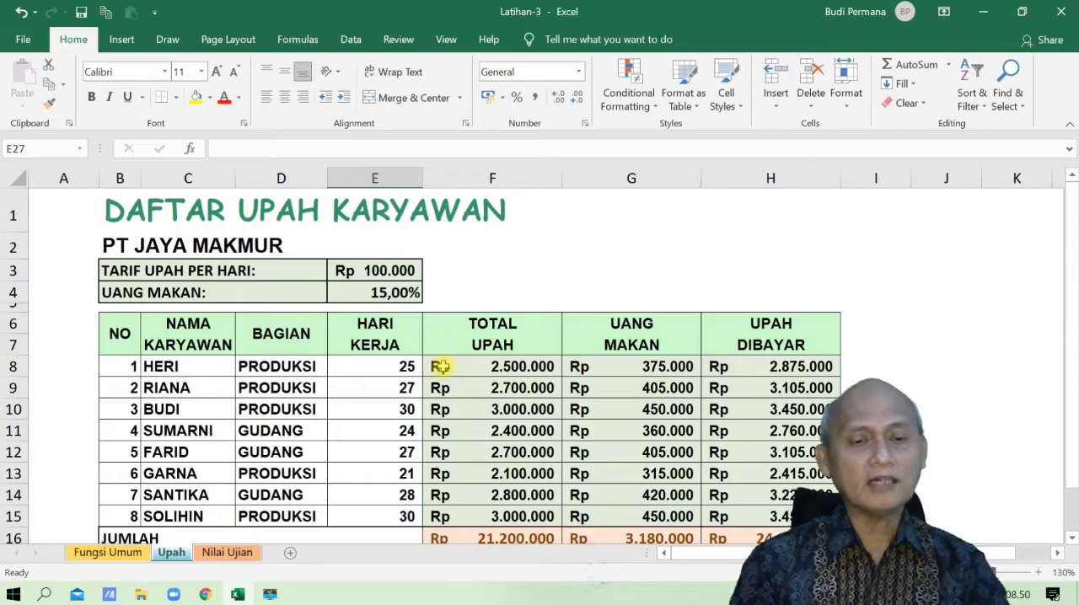
scroll(440, 366, "down", 1)
scroll(442, 364, "down", 1)
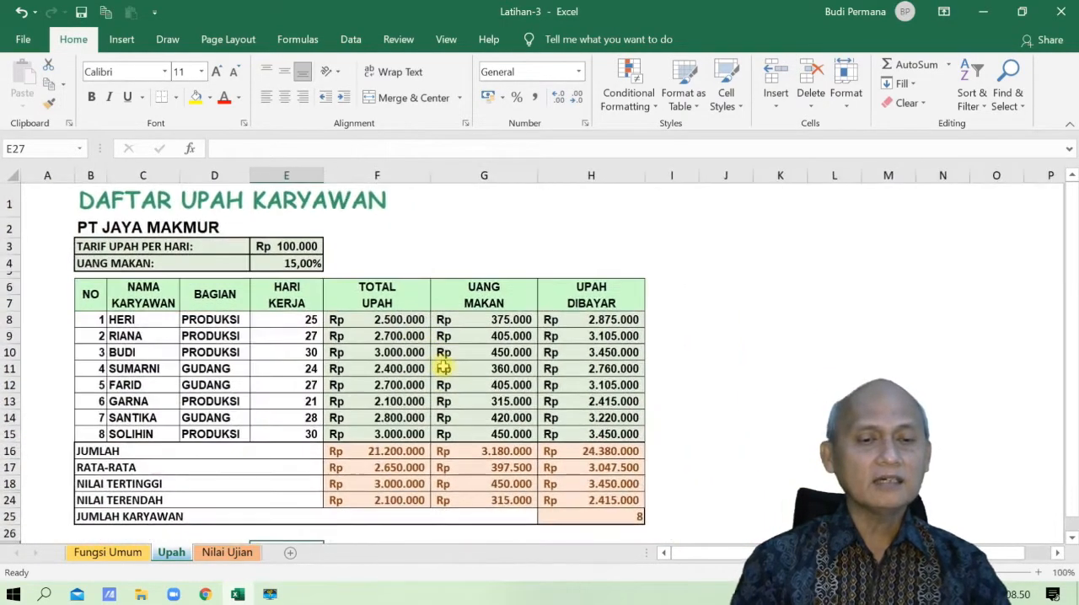
left_click(389, 321)
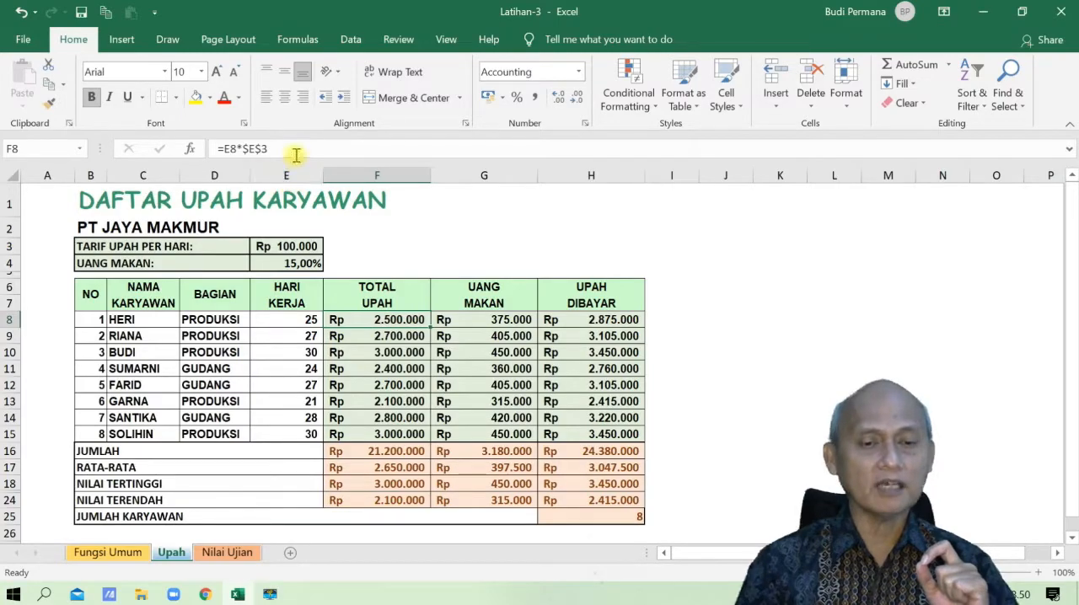
left_click(291, 149)
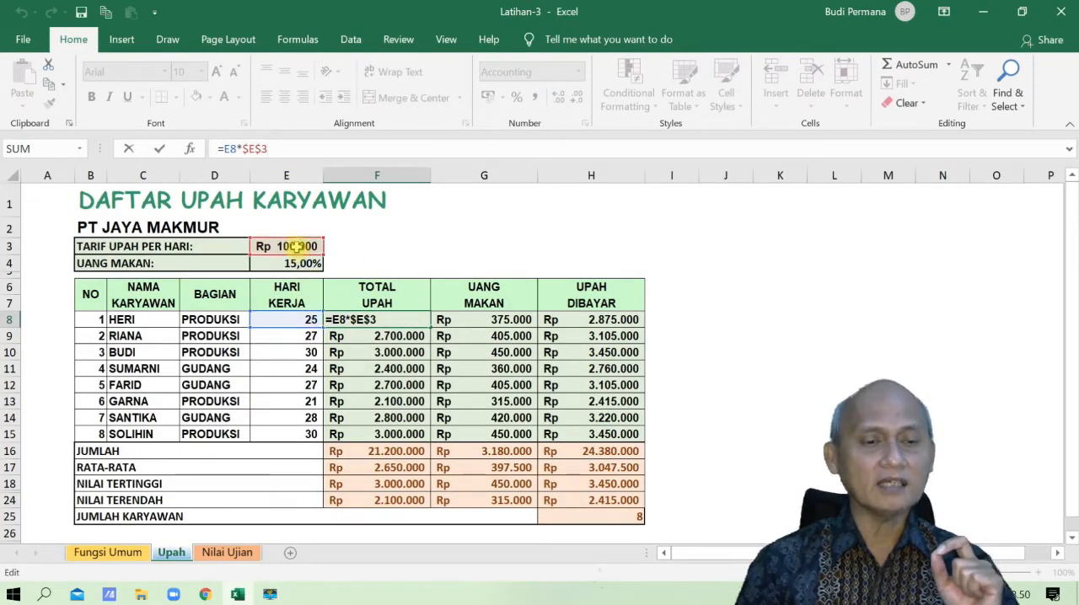
left_click(477, 323)
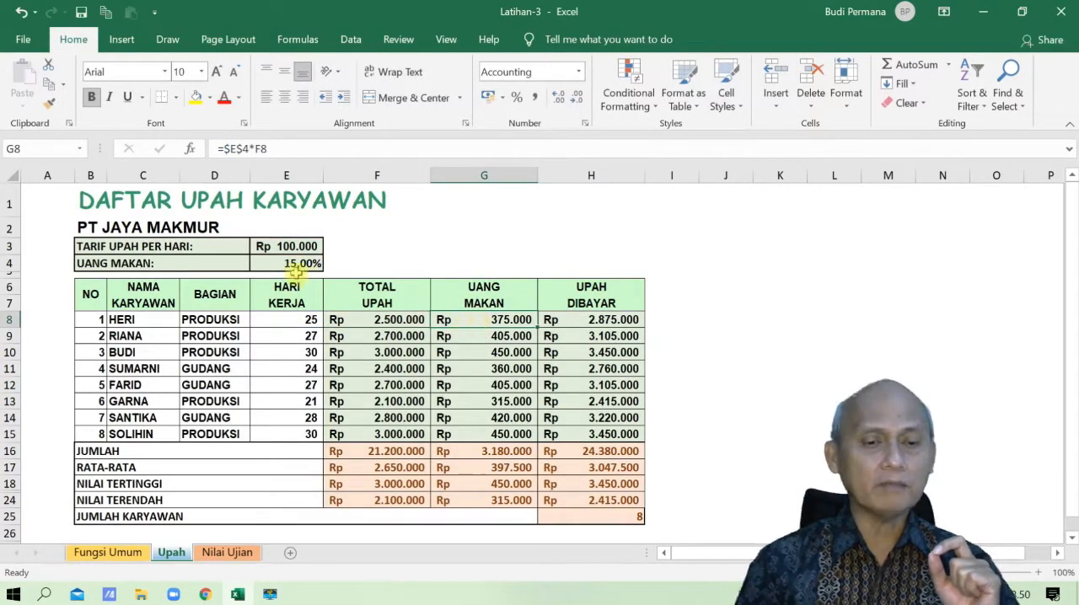
left_click(290, 149)
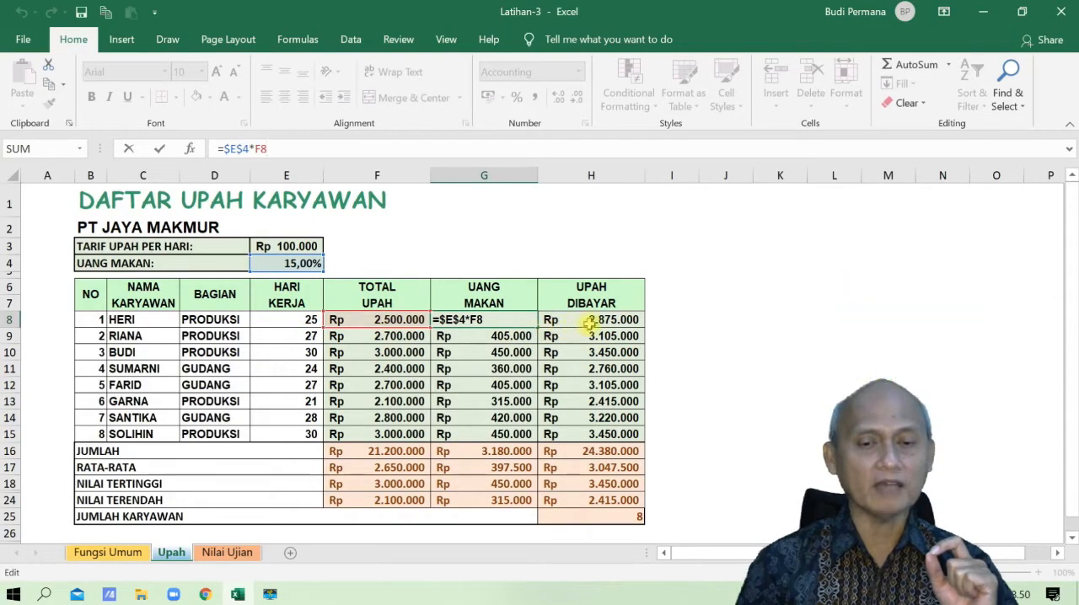
left_click(590, 319)
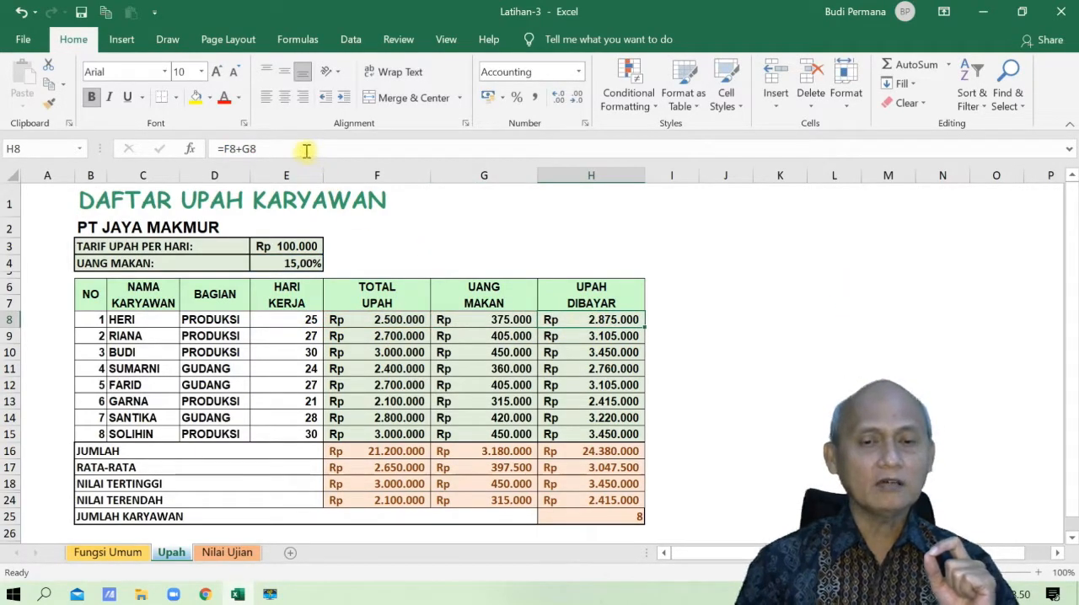
left_click(305, 150)
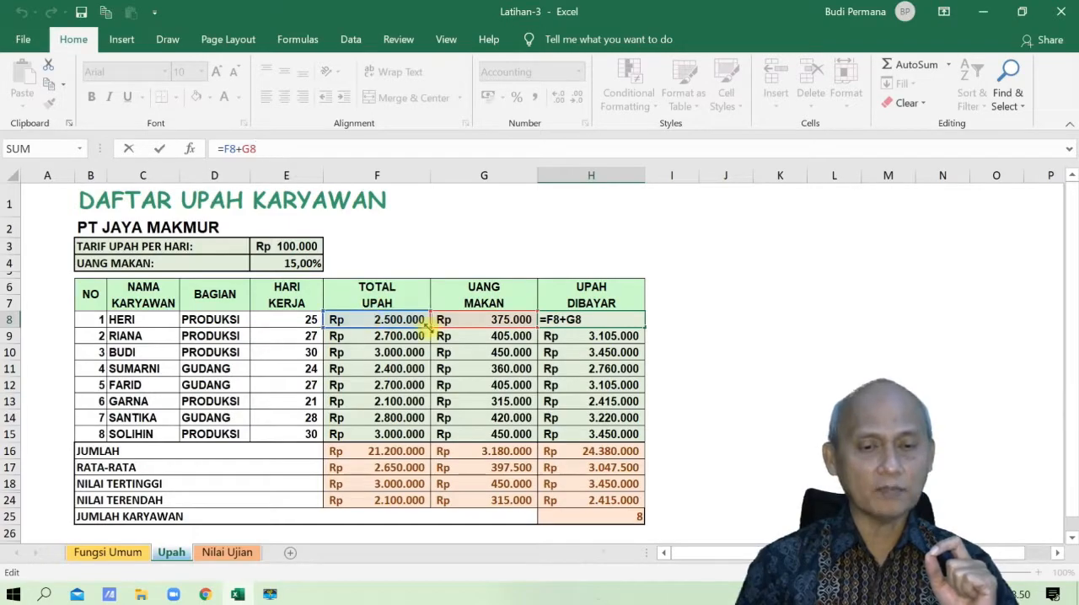
left_click(585, 368)
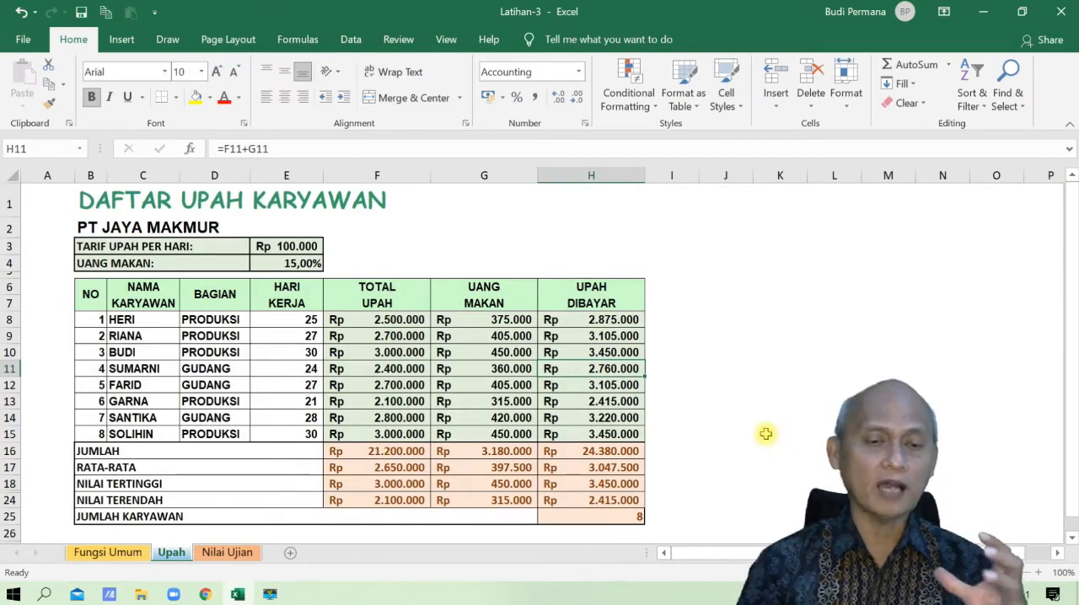
left_click(399, 456)
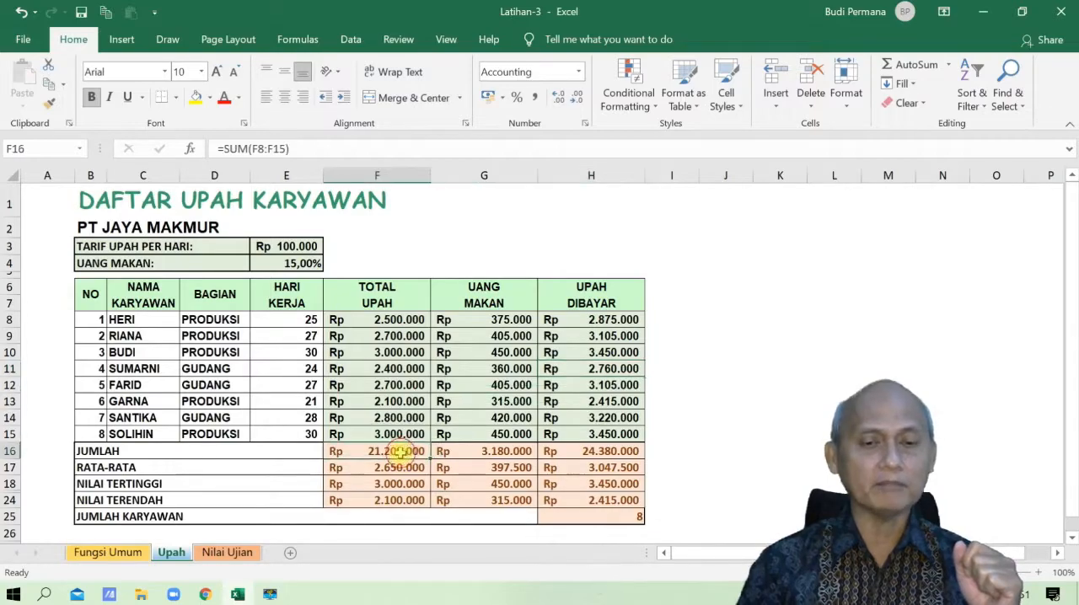
left_click(496, 455)
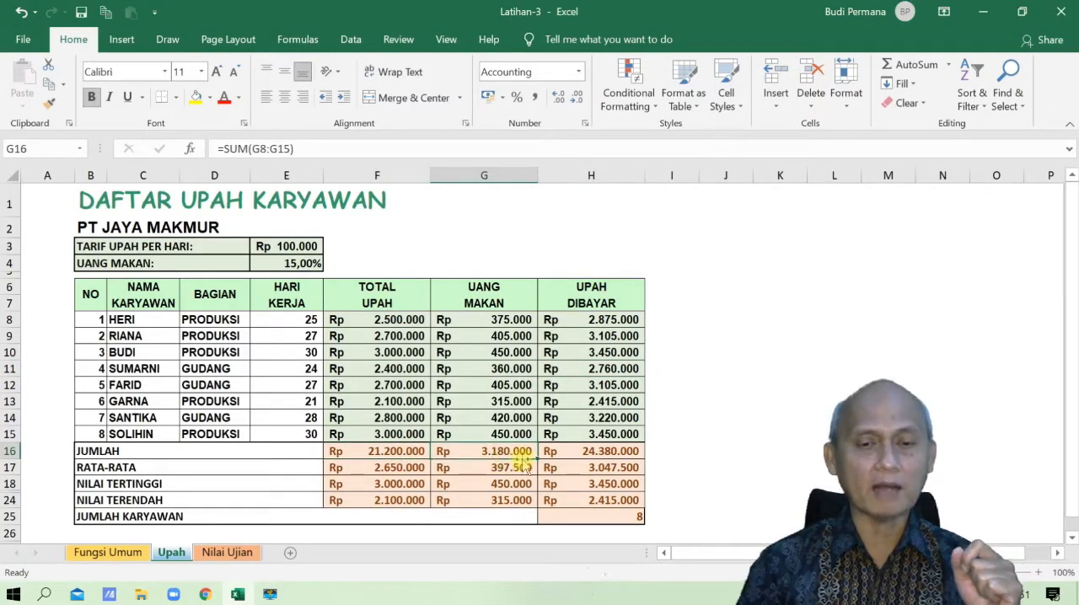
left_click(608, 453)
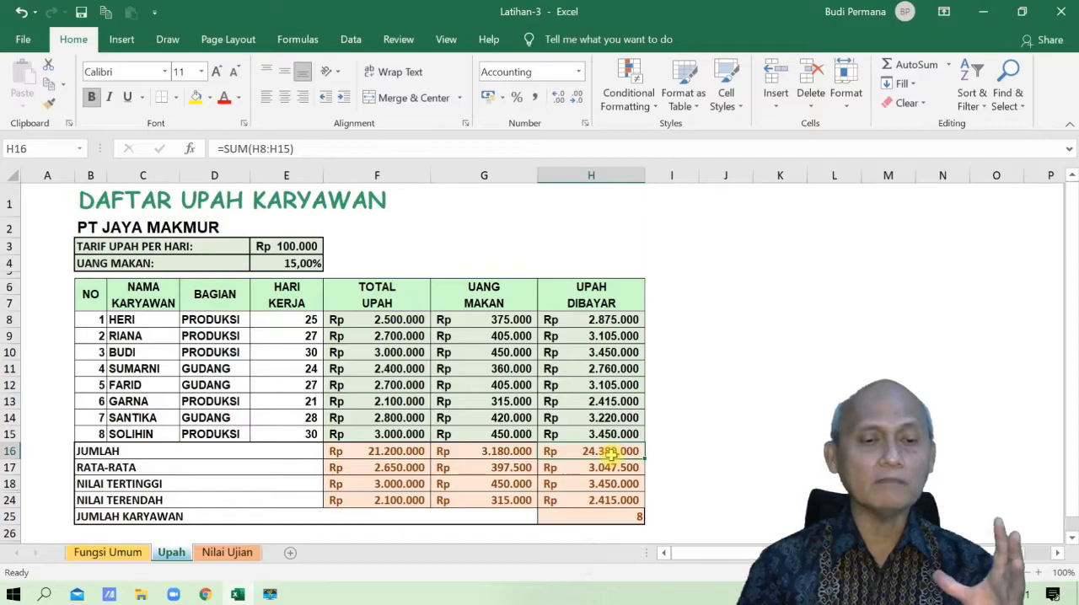
- Clear the Jumlah, Rata-rata, Nilai Tertinggi and Nilai Terendah results in the range F16:H24
left_click(415, 452)
left_click_drag(394, 452, 593, 497)
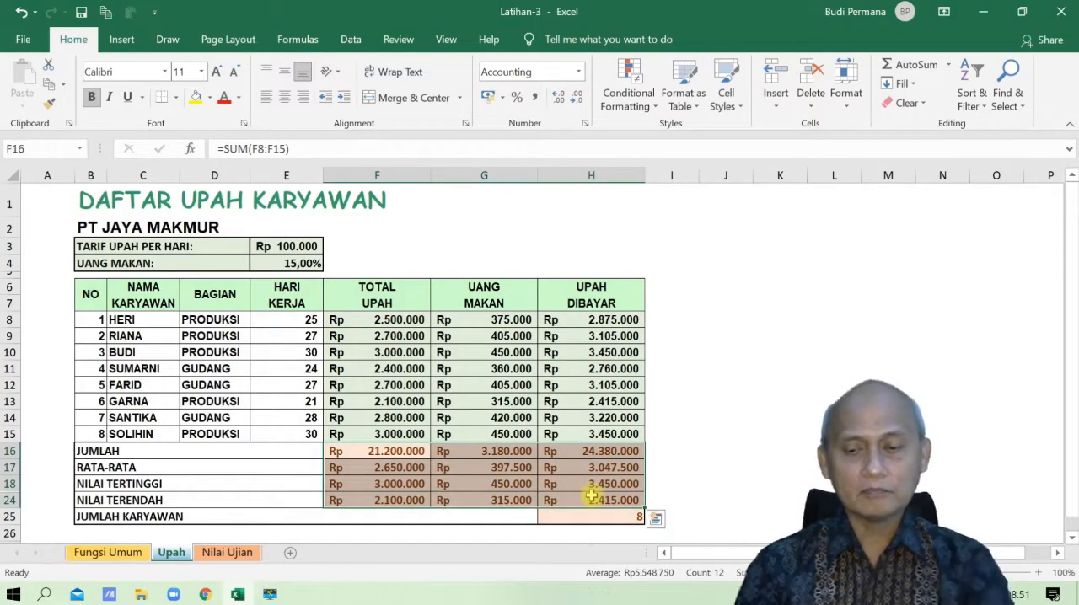
key("Delete")
- Write a SUM formula for the range F8:F15 in the Jumlah cell F16 of the Total Upah column
left_click(406, 451)
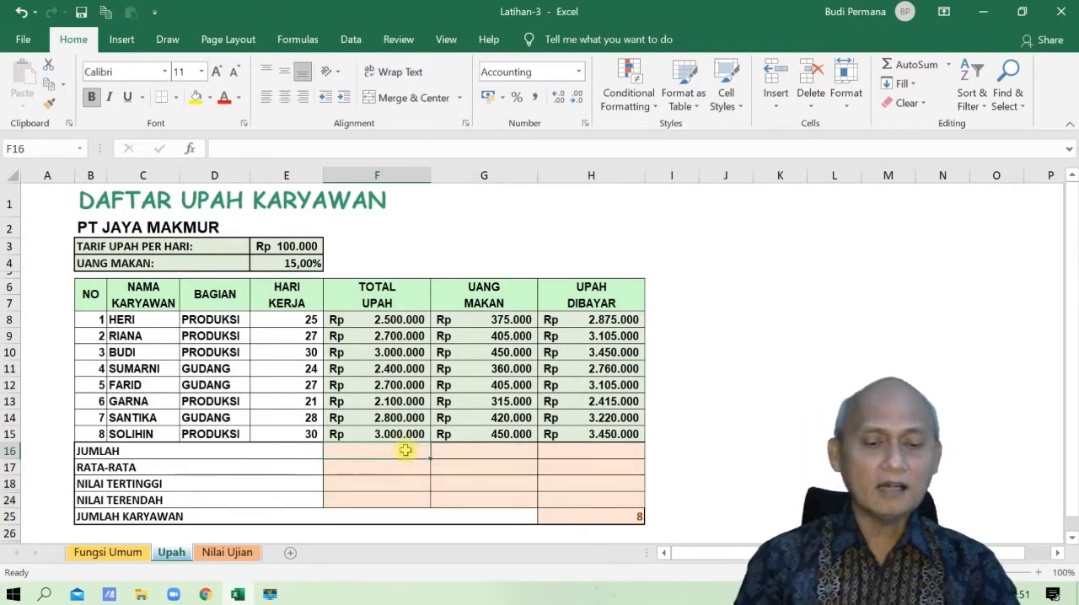
type("=s")
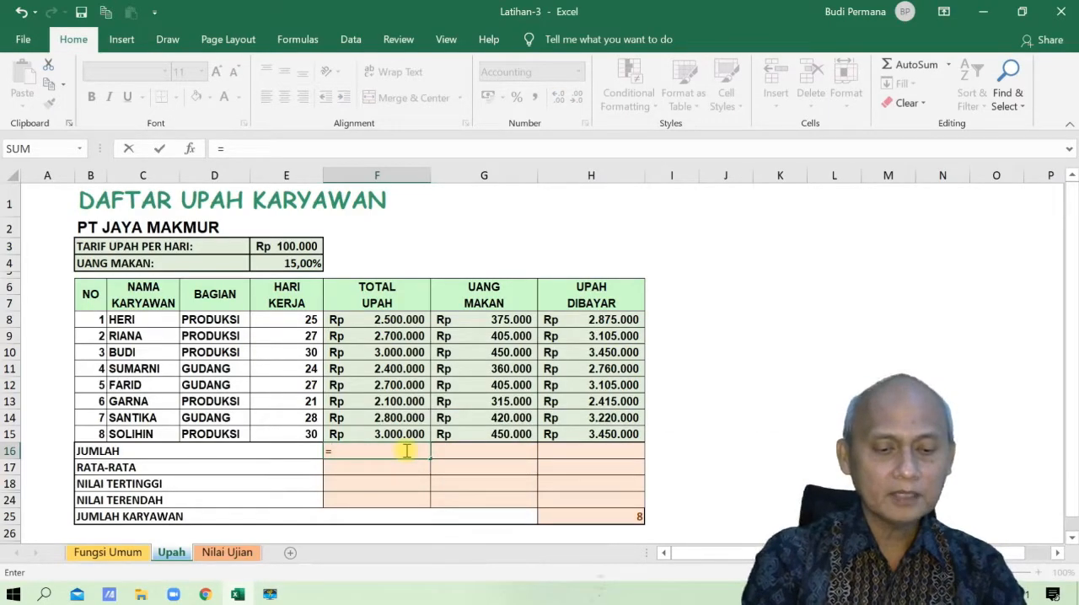
type("SU")
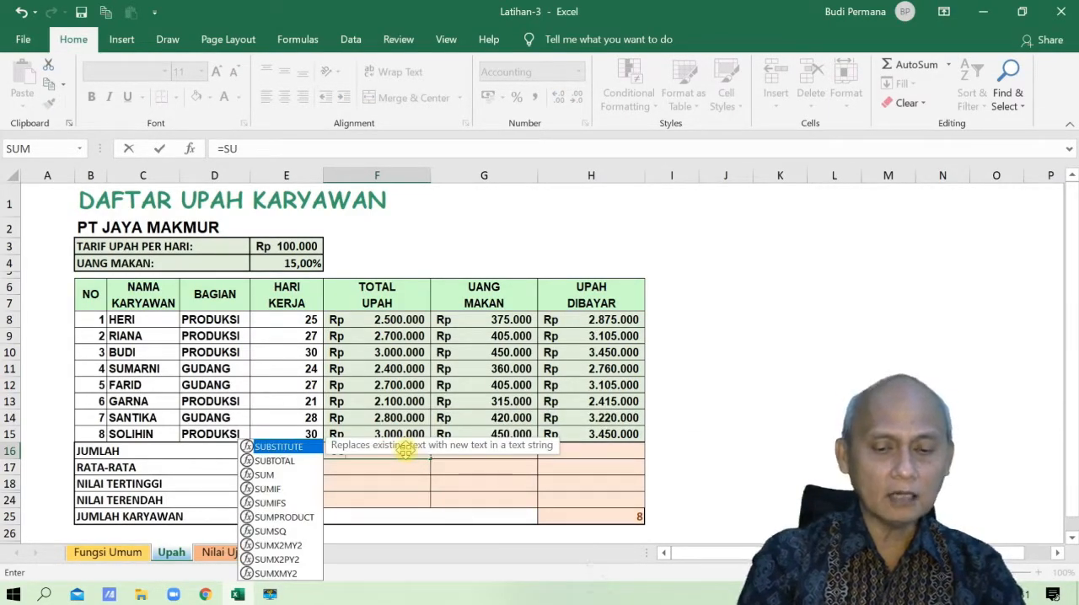
type("UM")
key("BackSpace")
key("BackSpace")
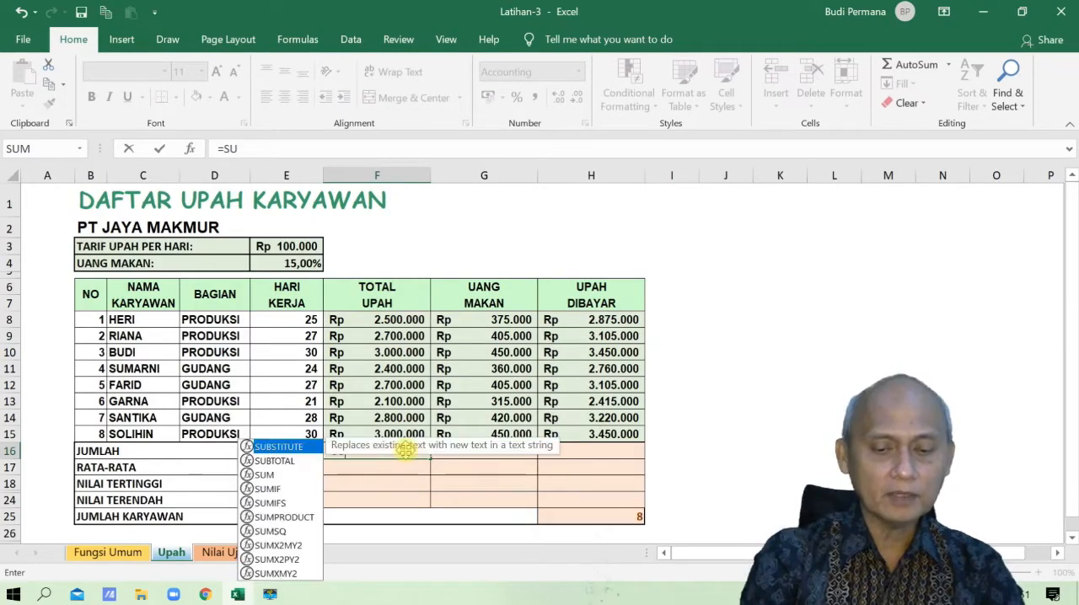
type("M(")
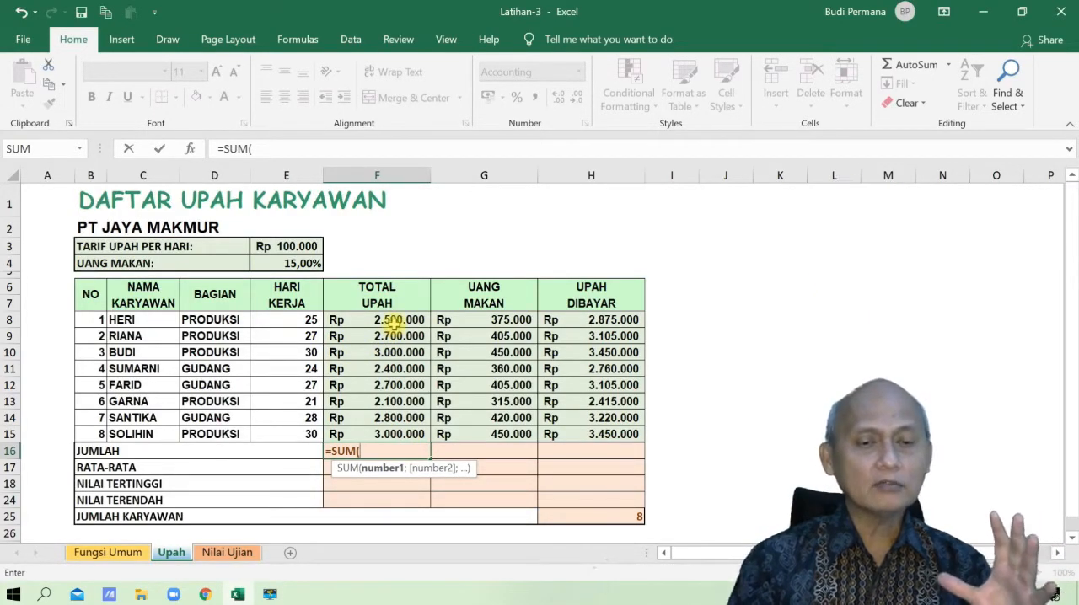
left_click_drag(393, 320, 402, 433)
key("Return")
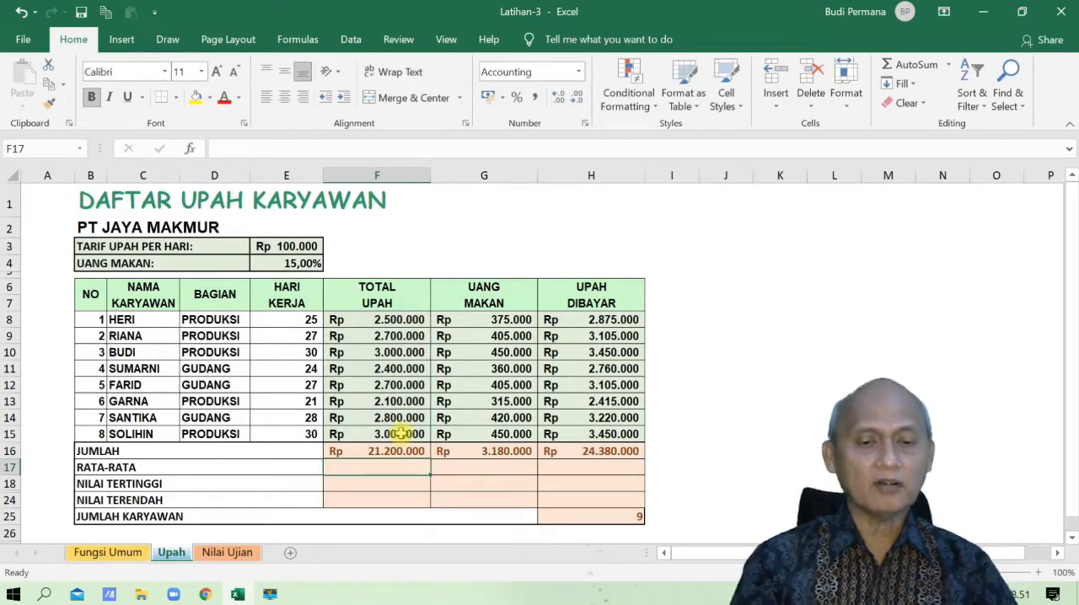
- Copy the Jumlah formula from F16 across to G16:H16, and open the formula in F16 to review its range
left_click(368, 451)
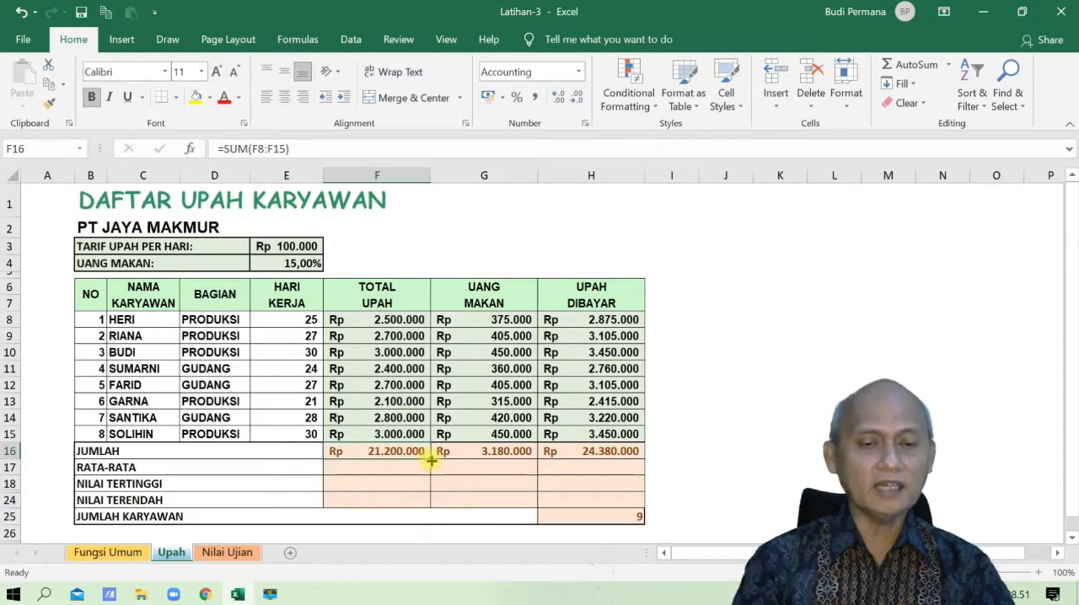
left_click_drag(431, 460, 605, 455)
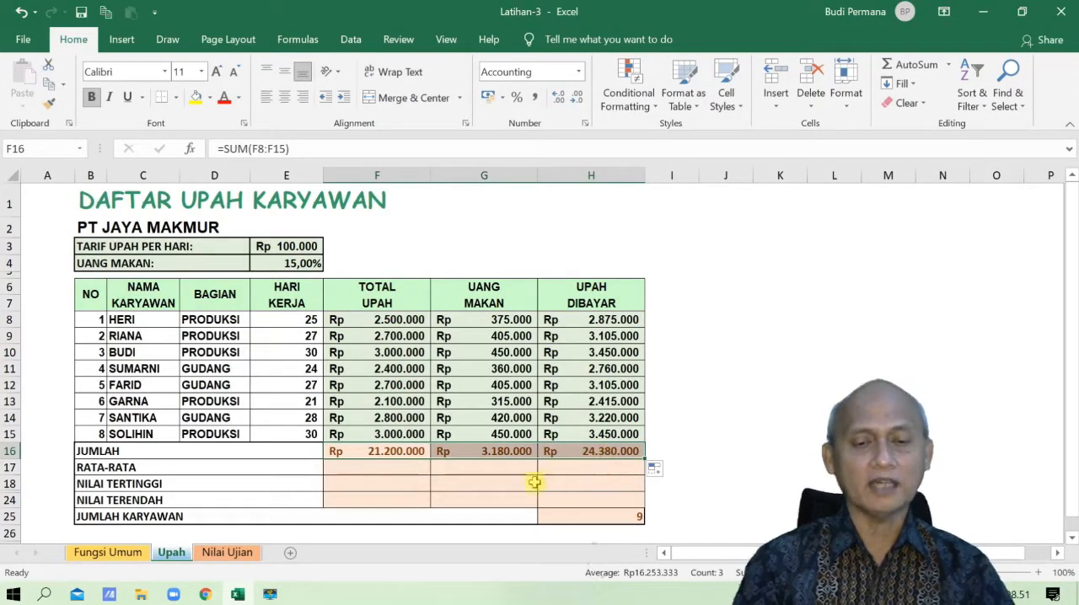
left_click(387, 454)
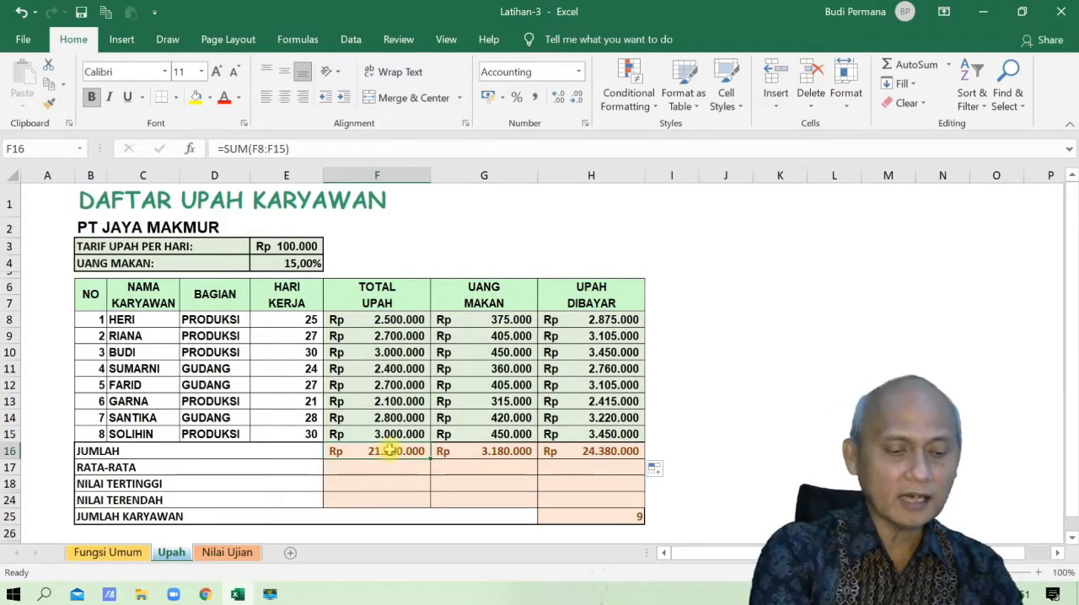
double_click(390, 451)
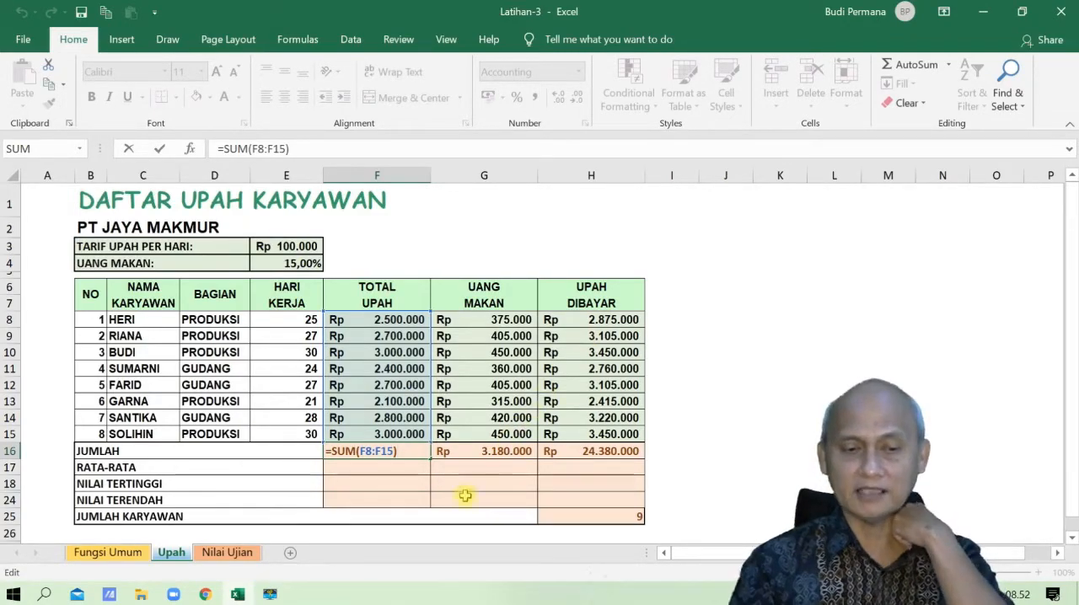
- Write an AVERAGE formula for the range F8:F15 in the Rata-rata cell F17 and copy it across to G17:H17
left_click(401, 469)
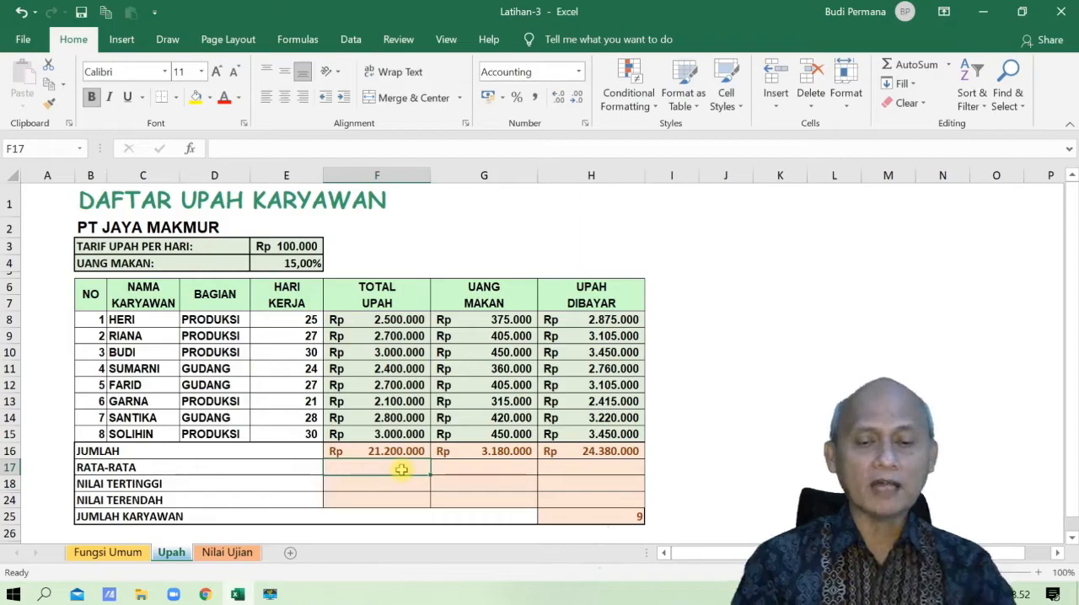
type("=A")
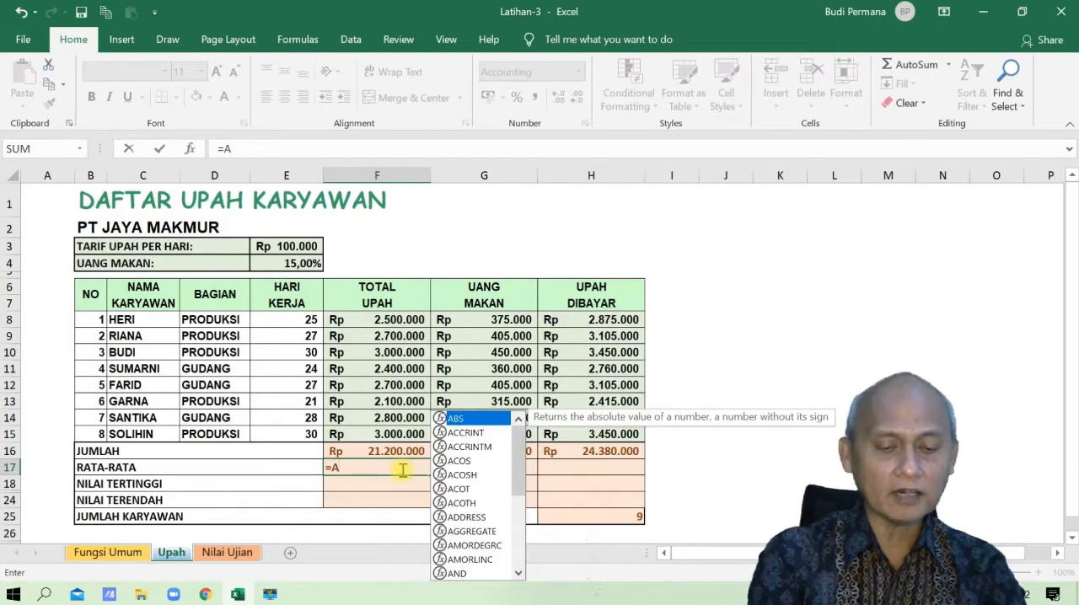
type("VCERA")
key("BackSpace")
key("BackSpace")
key("BackSpace")
key("BackSpace")
key("BackSpace")
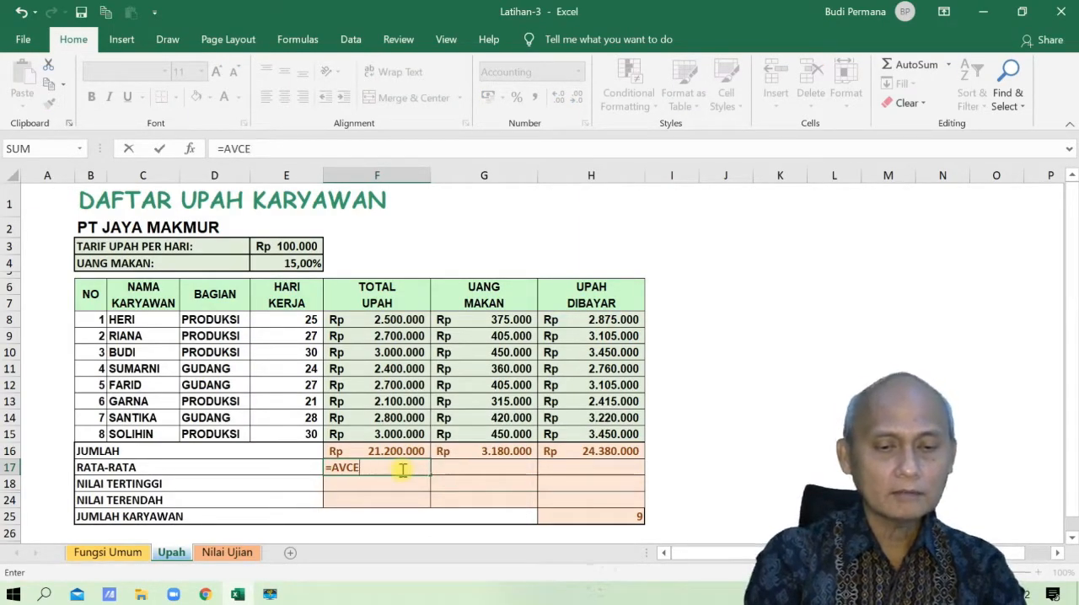
type("ERAGE")
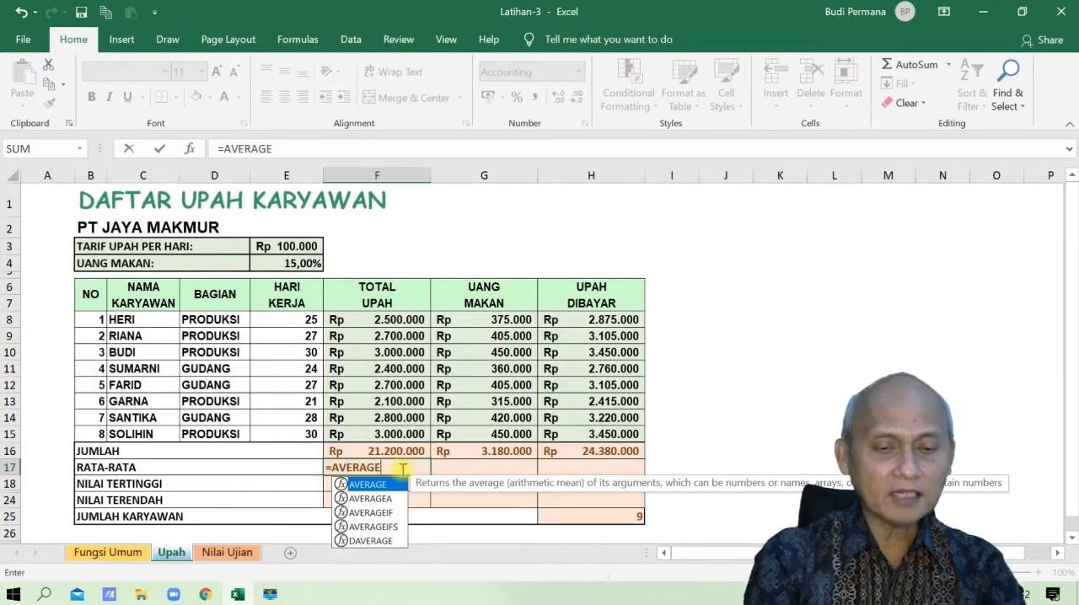
type("(")
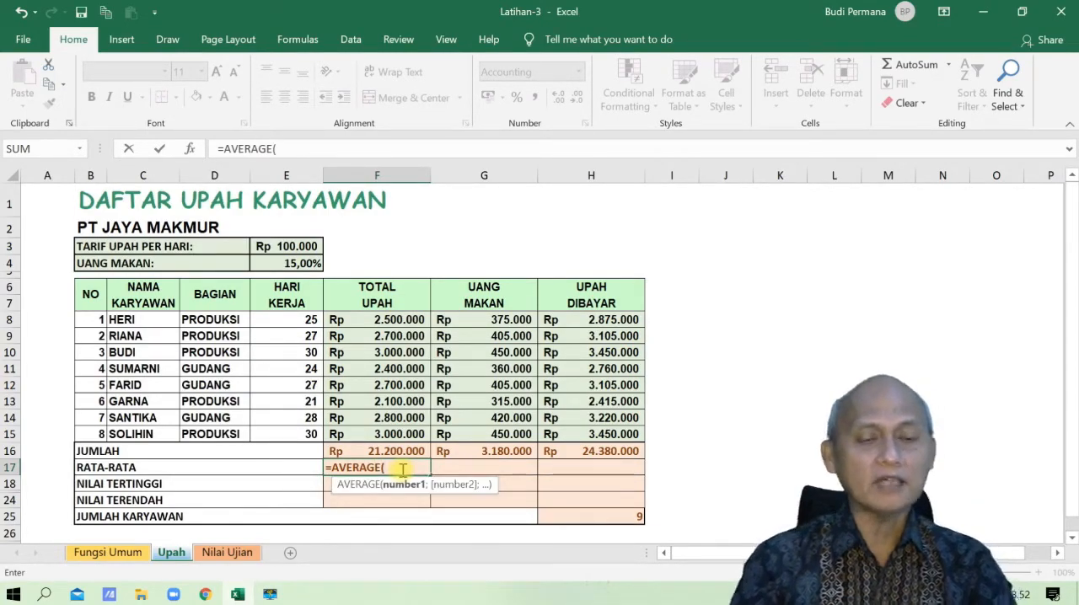
left_click_drag(394, 320, 394, 433)
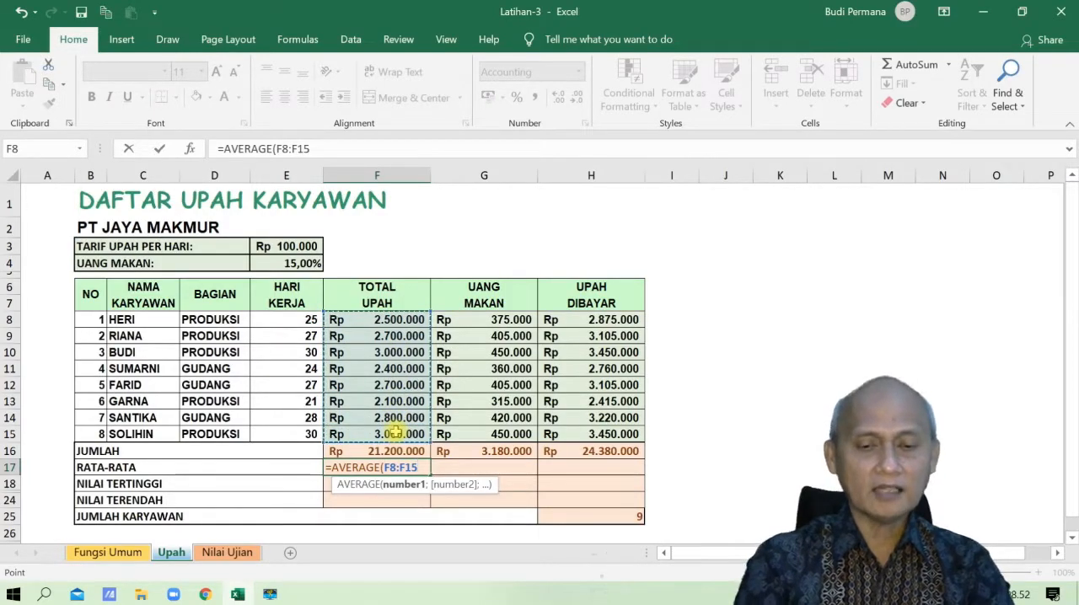
key("Return")
left_click(396, 467)
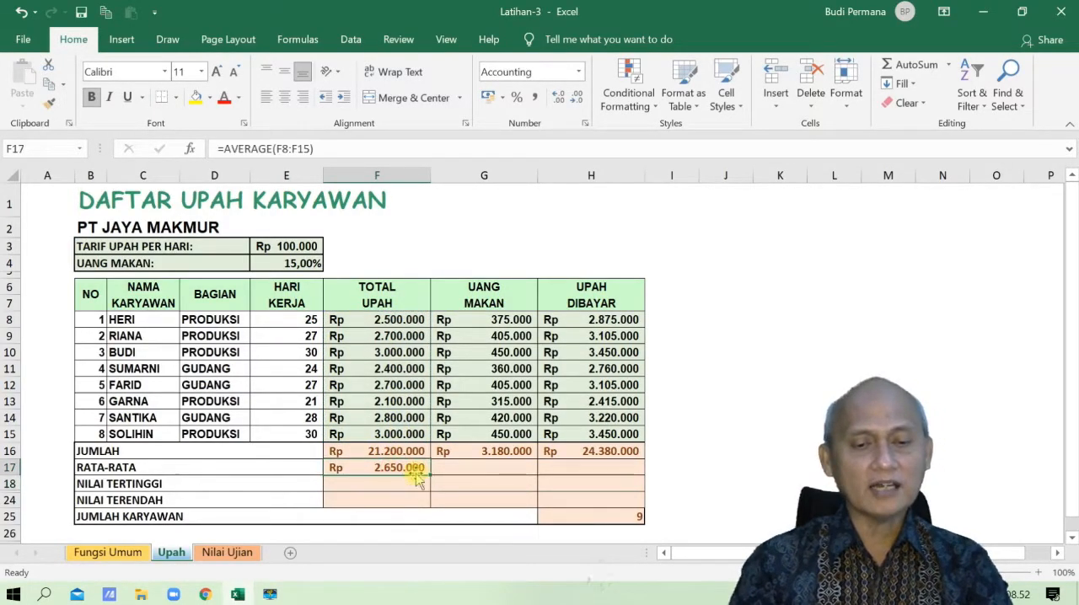
left_click_drag(430, 474, 607, 479)
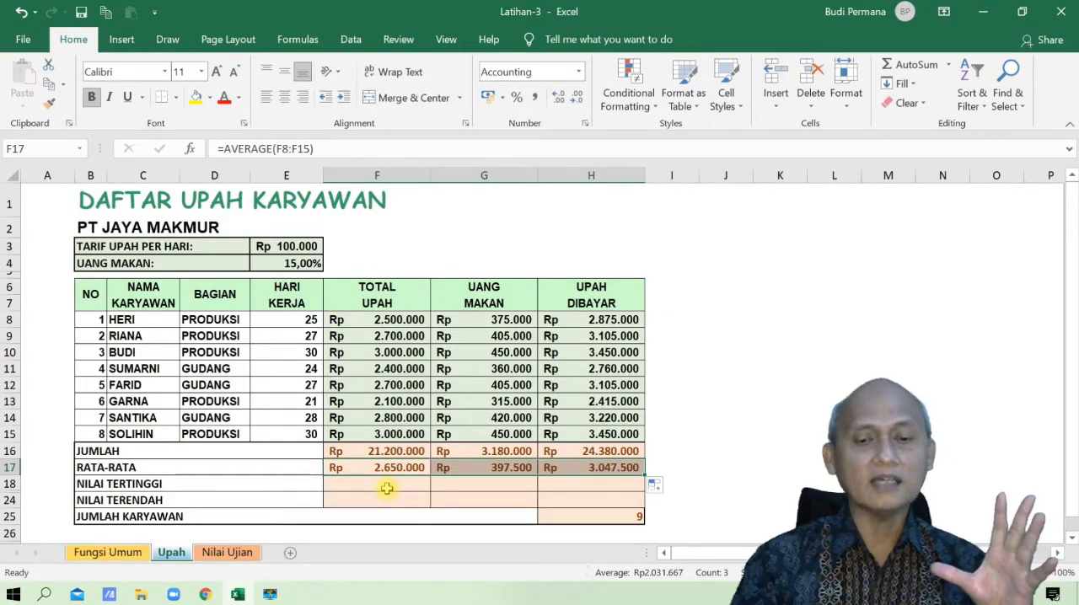
- Write a MAX formula for the range F8:F15 in the Nilai Tertinggi cell F18 and copy it across to G18:H18
left_click(386, 489)
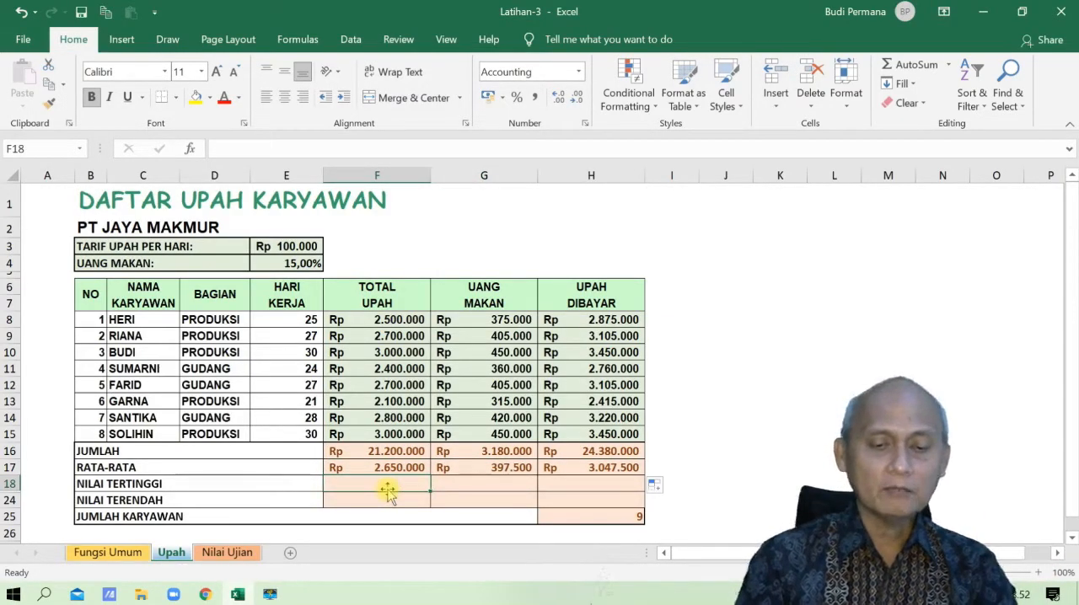
type("=MAX")
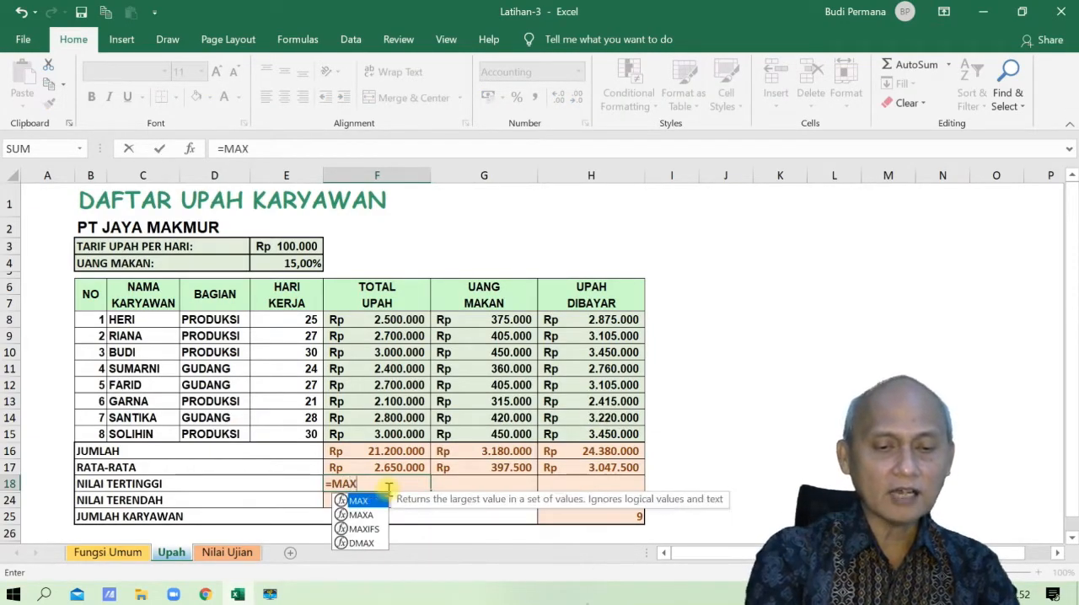
type("(")
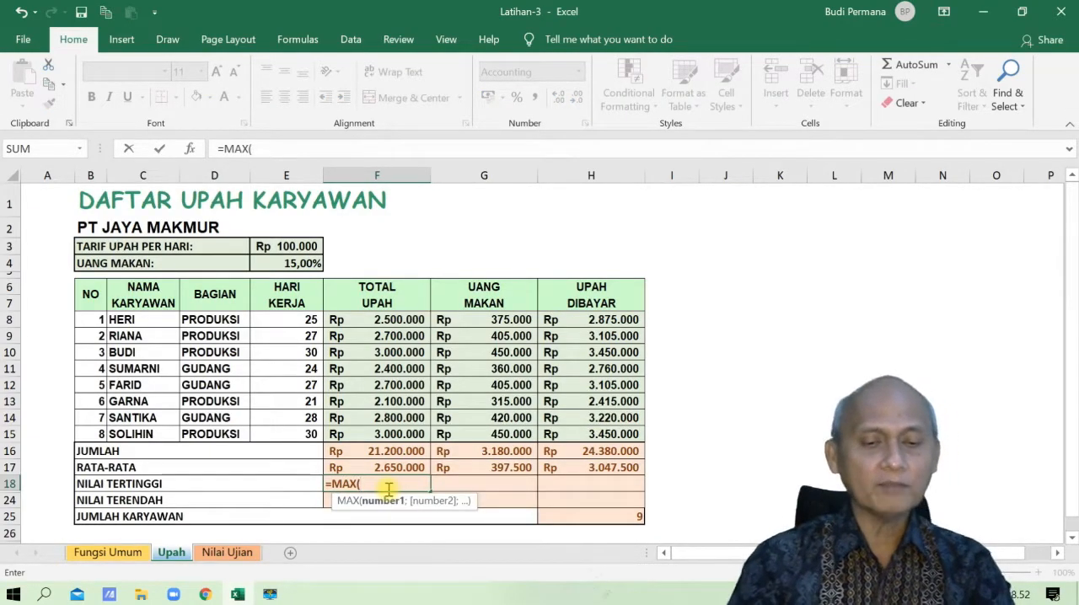
left_click_drag(379, 321, 378, 428)
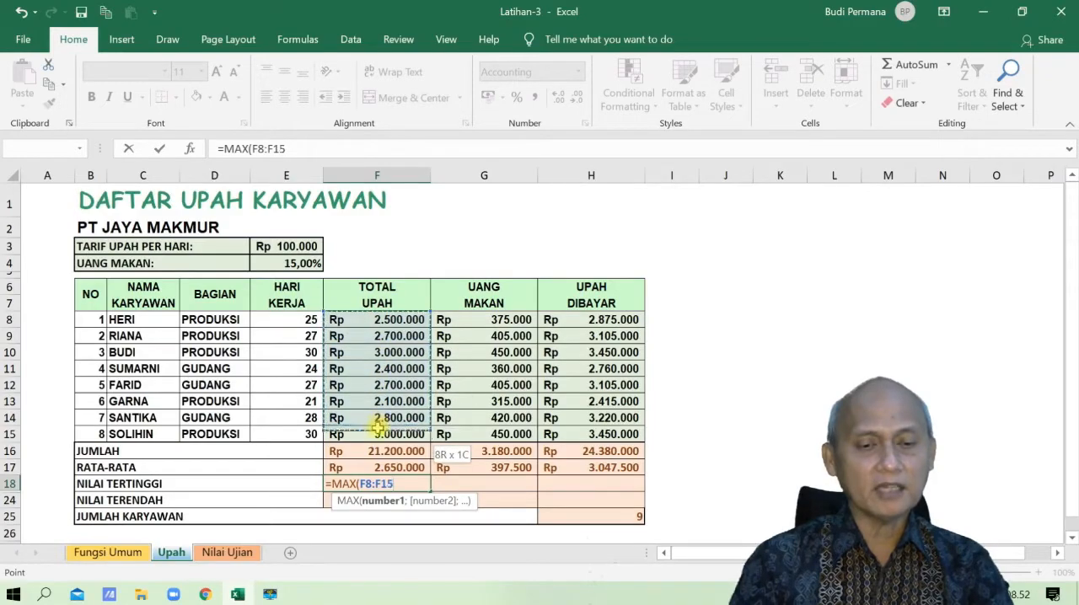
key("Return")
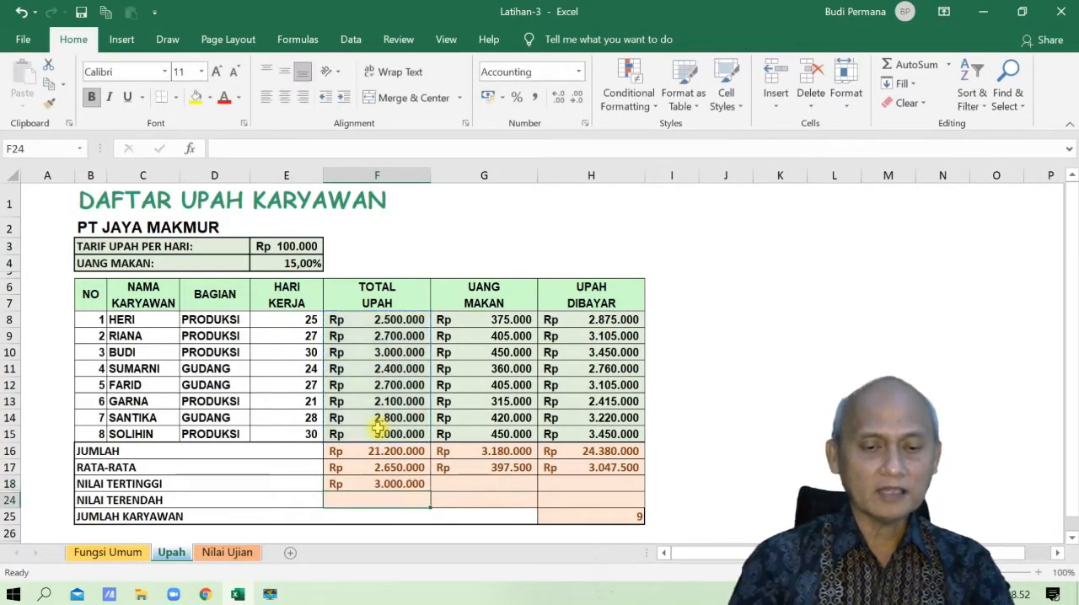
left_click(394, 484)
left_click_drag(430, 495, 604, 492)
- Insert an AutoSum MIN formula with the range F8:F23 in the Nilai Terendah cell F24 and copy it across to G24:H24
left_click(380, 504)
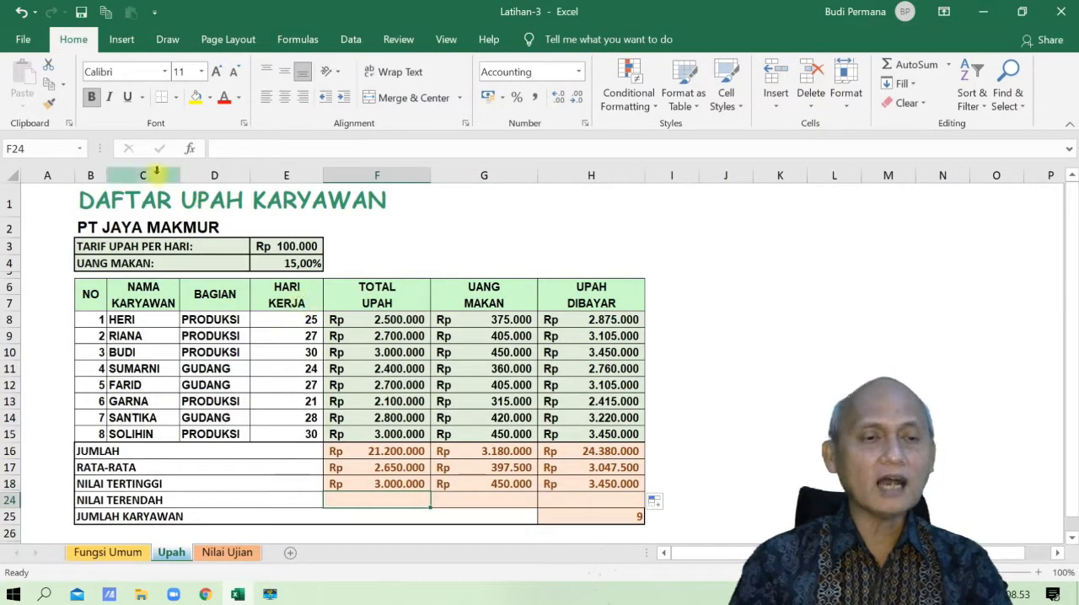
left_click(295, 40)
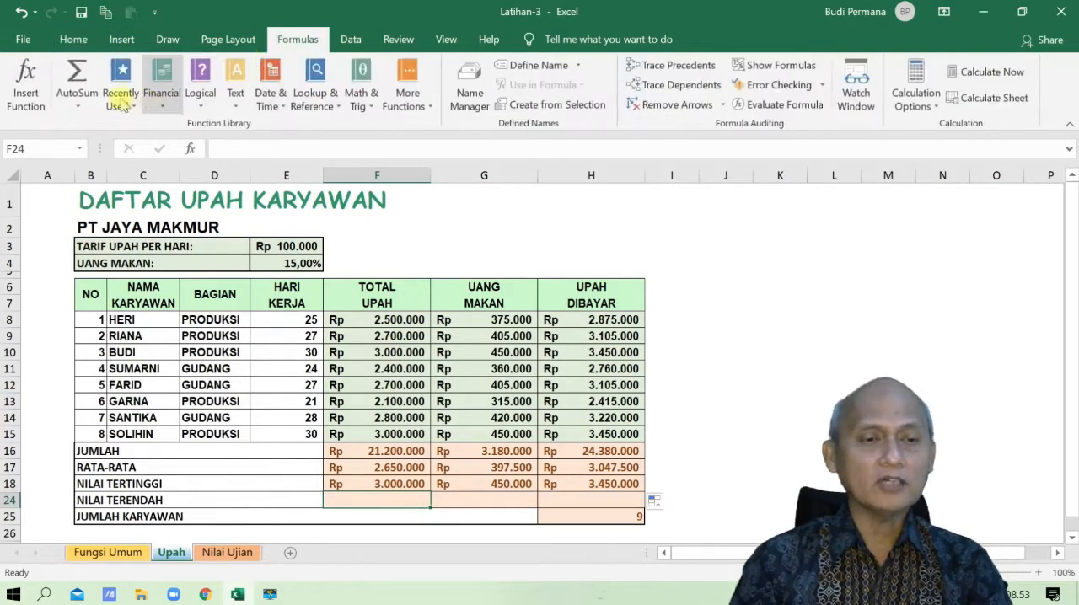
left_click(77, 103)
left_click(100, 209)
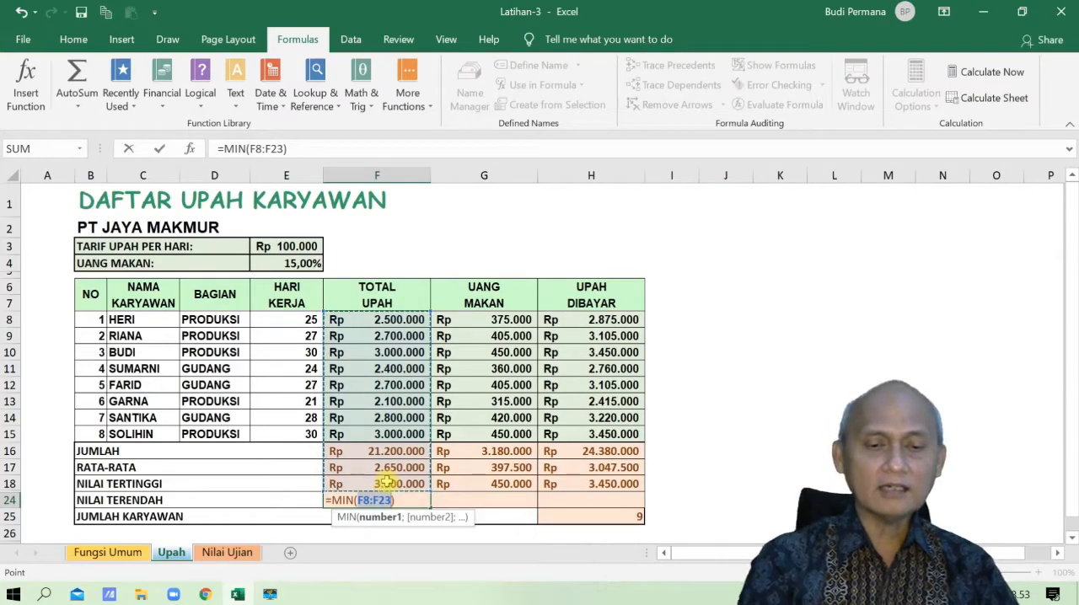
key("Return")
key("Up")
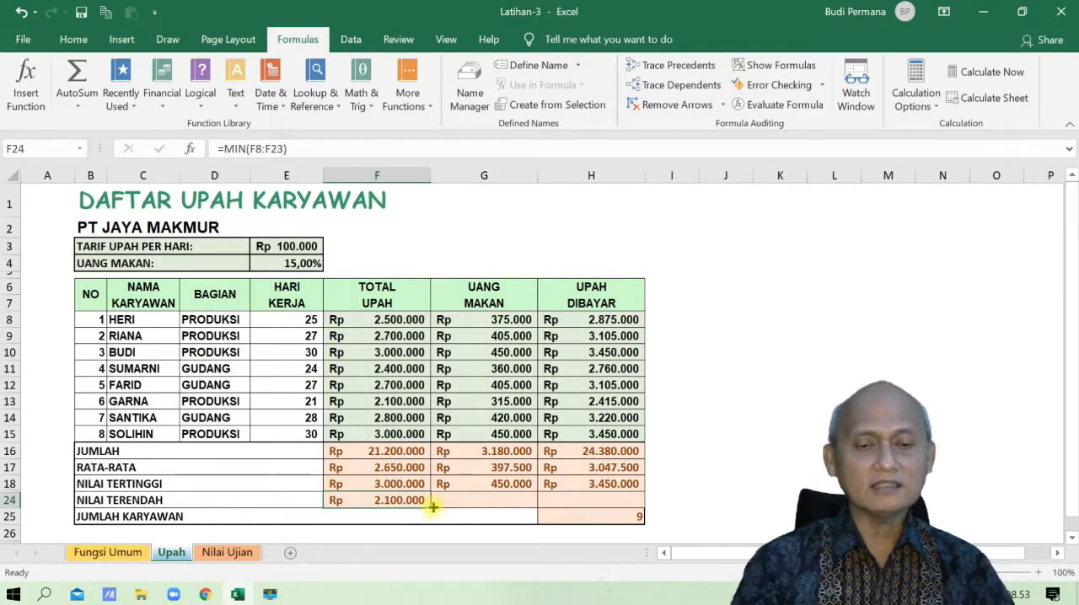
left_click(460, 506)
left_click(397, 503)
left_click_drag(433, 507, 621, 506)
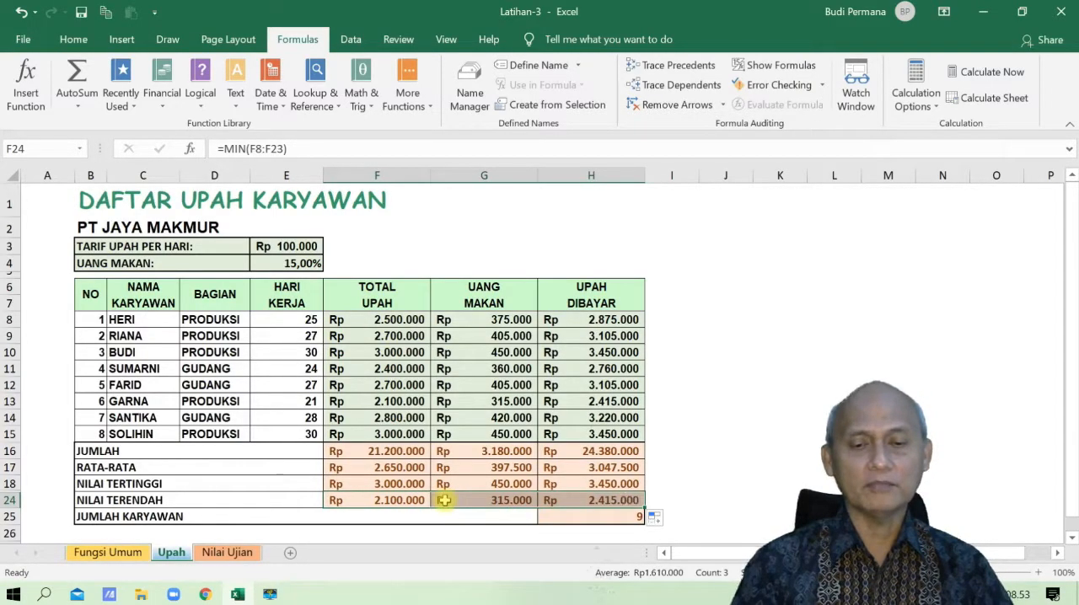
- Rewrite the COUNT formula in the Jumlah Karyawan cell H25 so that it covers the range H8:H15
left_click(583, 519)
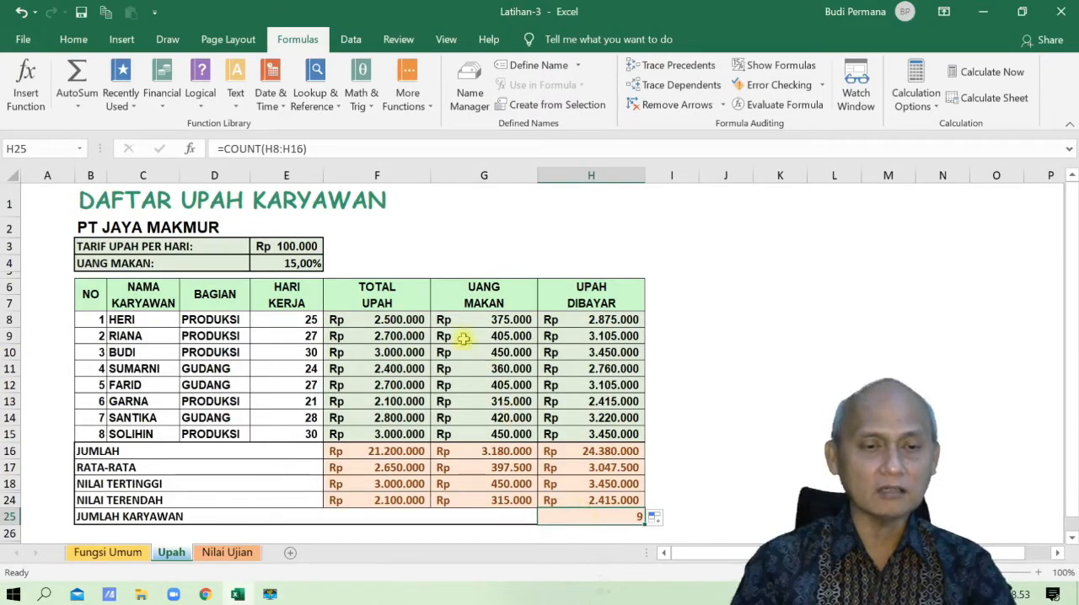
left_click_drag(354, 149, 216, 145)
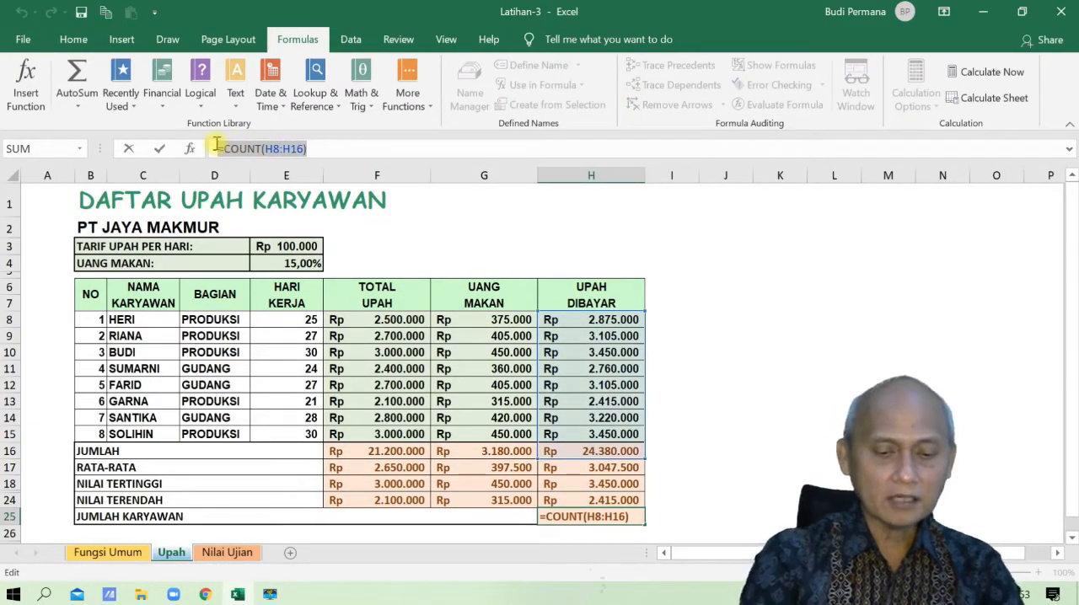
type("COUNT")
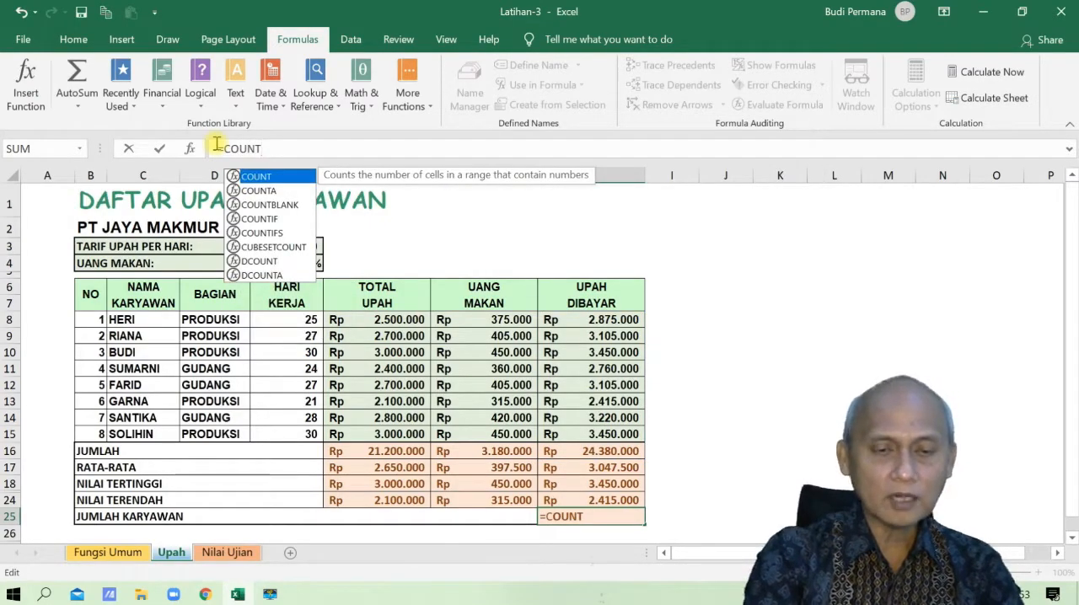
type("(")
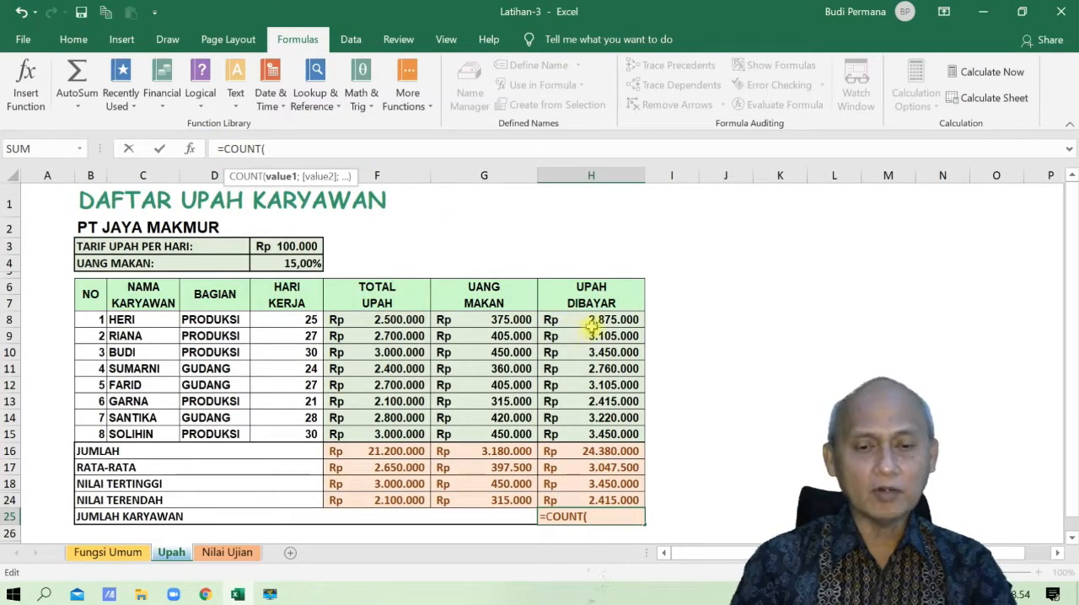
left_click_drag(593, 324, 594, 434)
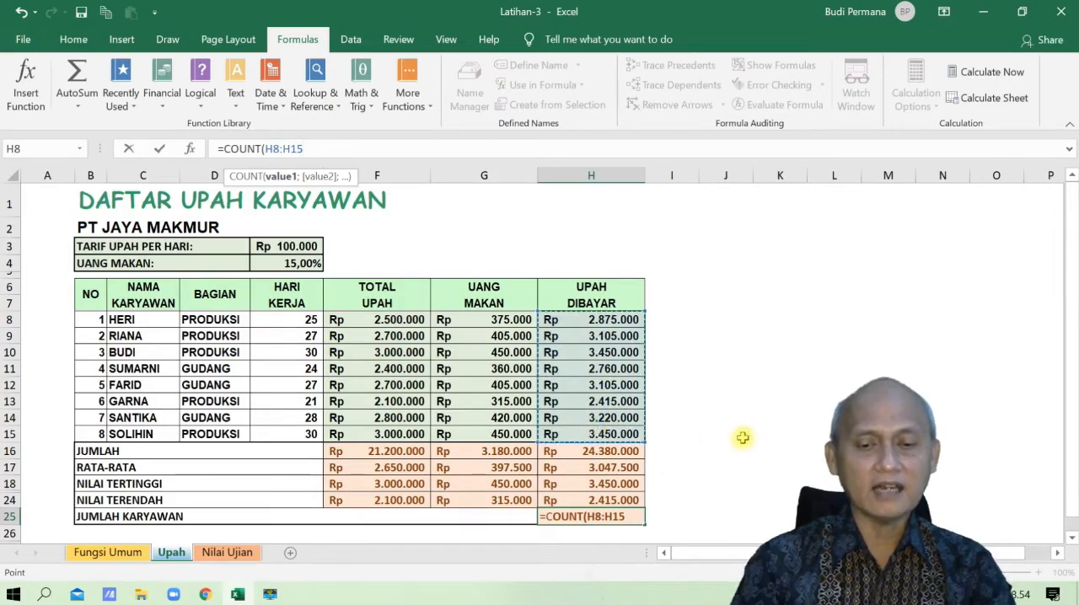
key("Return")
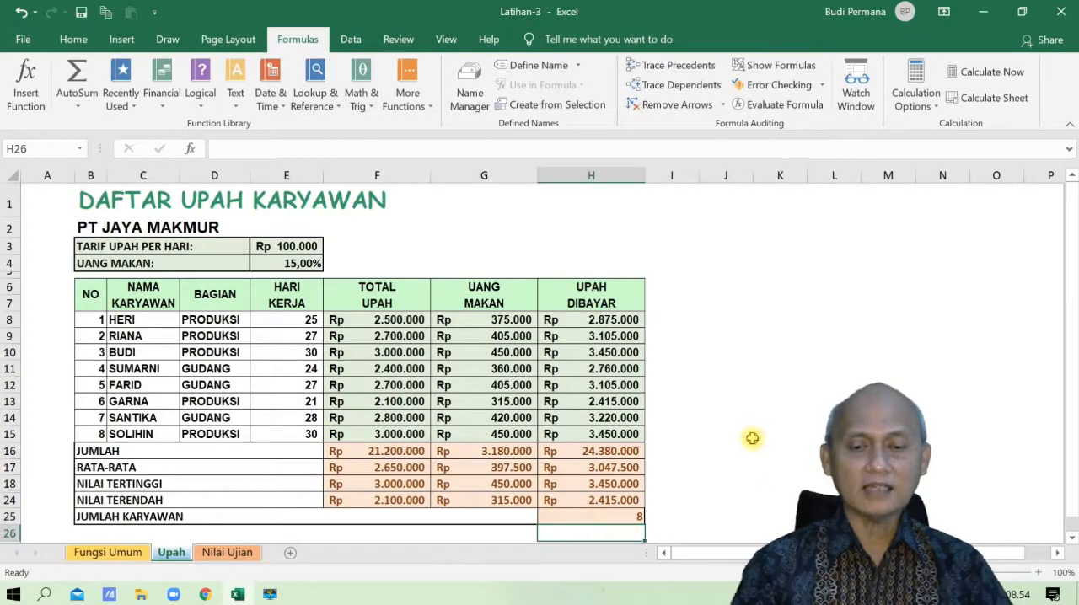
left_click(752, 438)
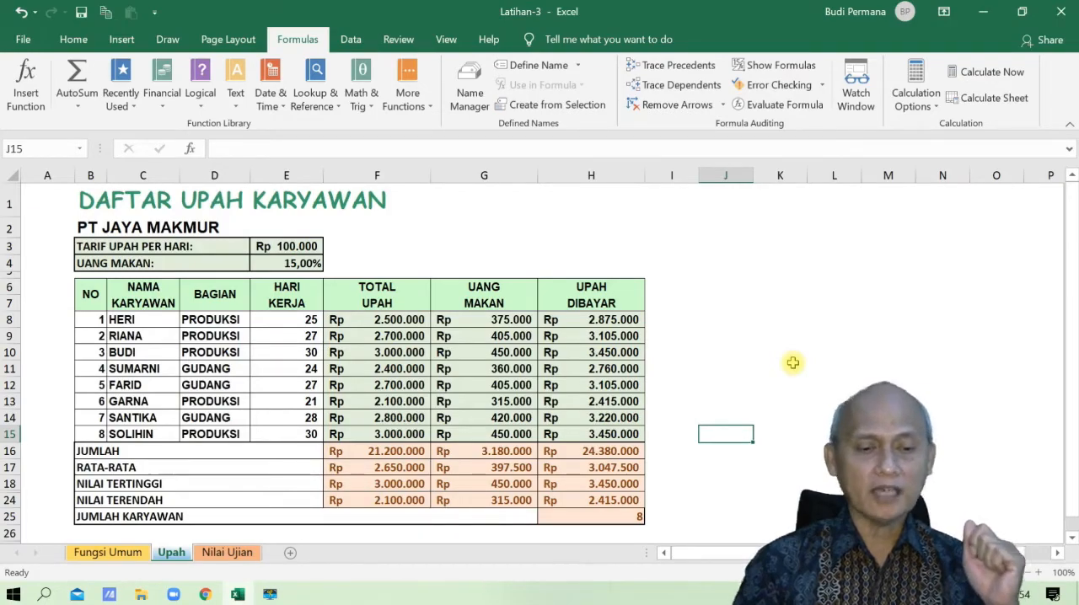
- On the Nilai Ujian sheet, clear the average, highest, lowest and data count results in the range D12:G15
left_click(227, 552)
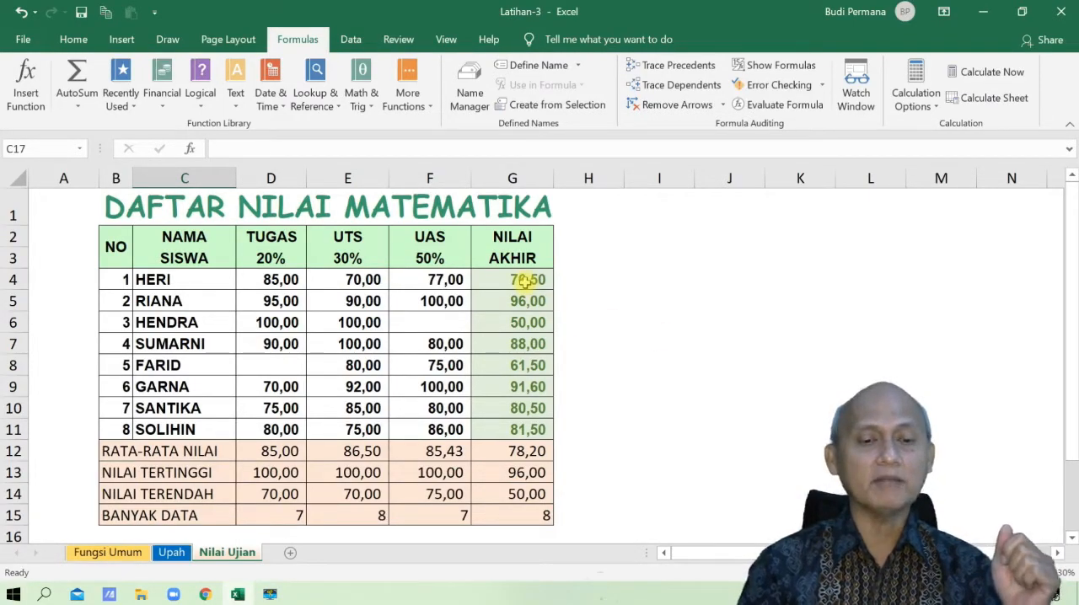
left_click_drag(279, 453, 486, 505)
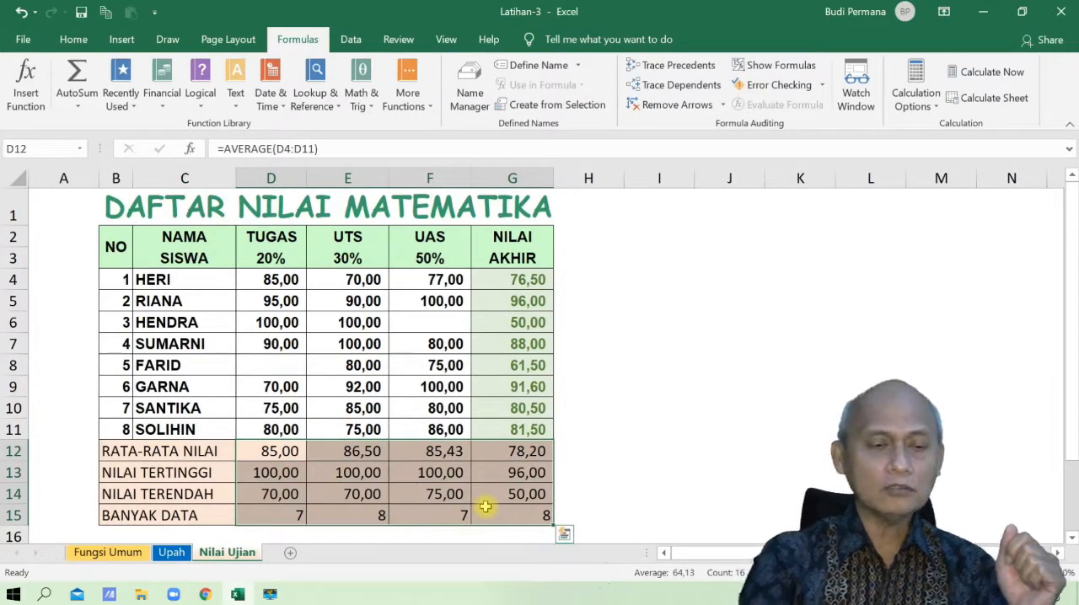
key("Delete")
left_click(250, 456)
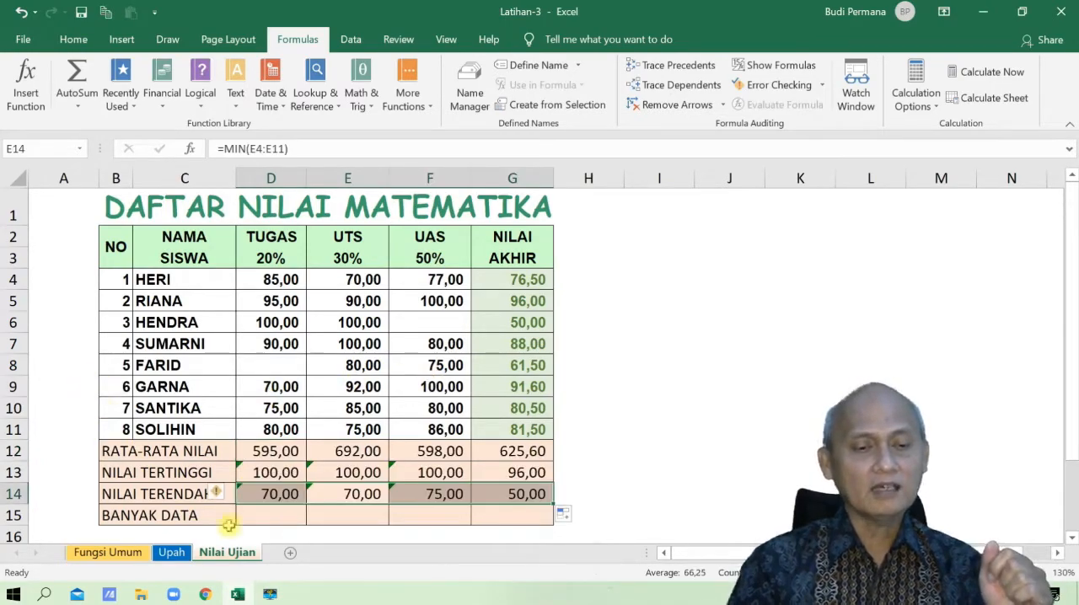
- Write a COUNT formula for the range D4:D11 in the Banyak Data cell D15 of the Tugas column
left_click(290, 515)
type("=")
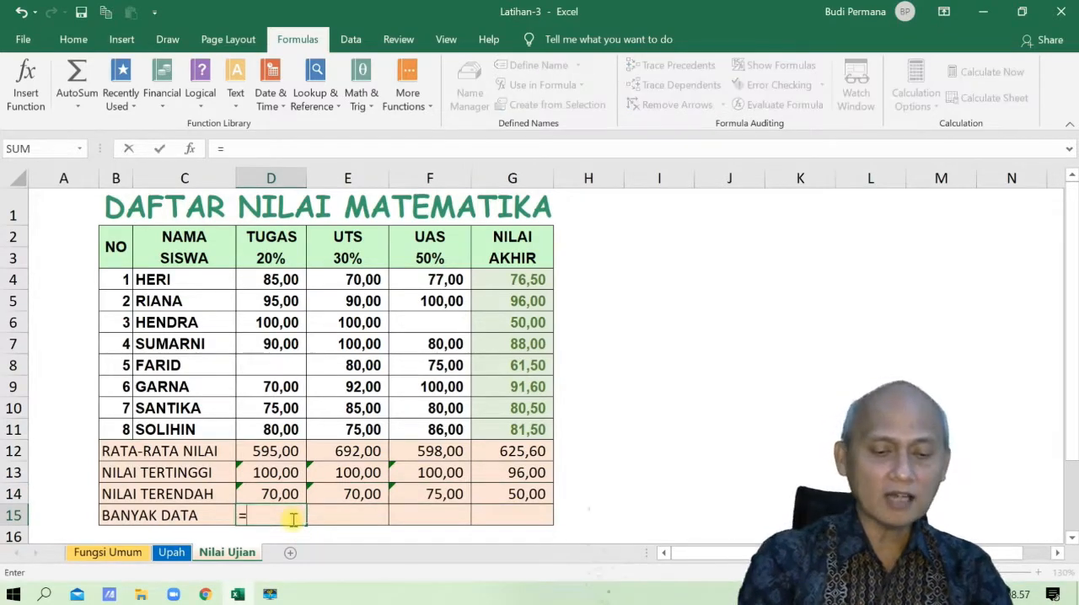
type("COUNT")
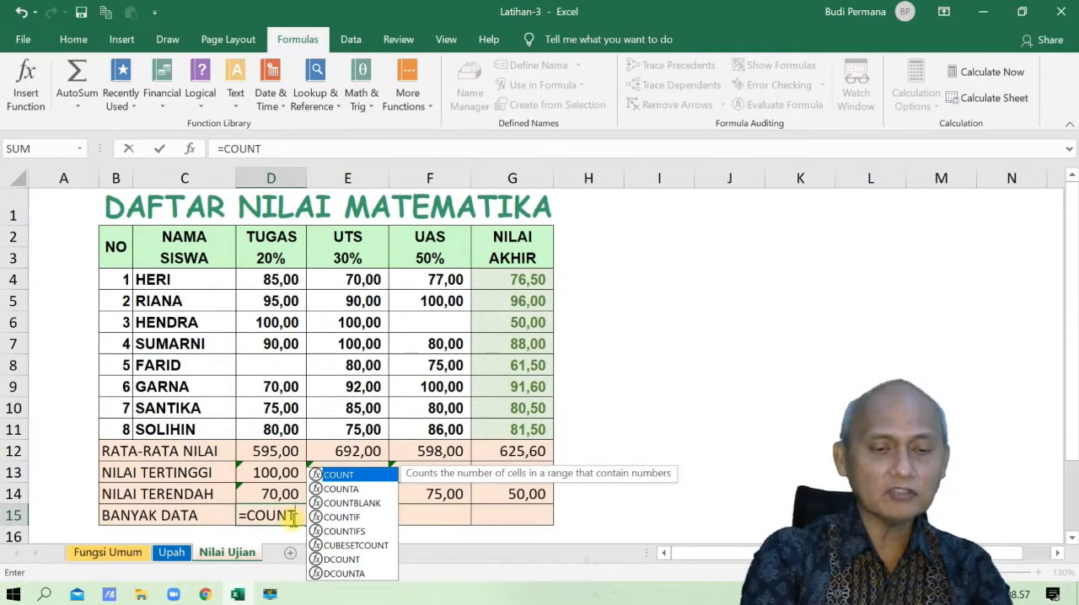
type("(")
left_click(280, 279)
left_click_drag(281, 279, 280, 430)
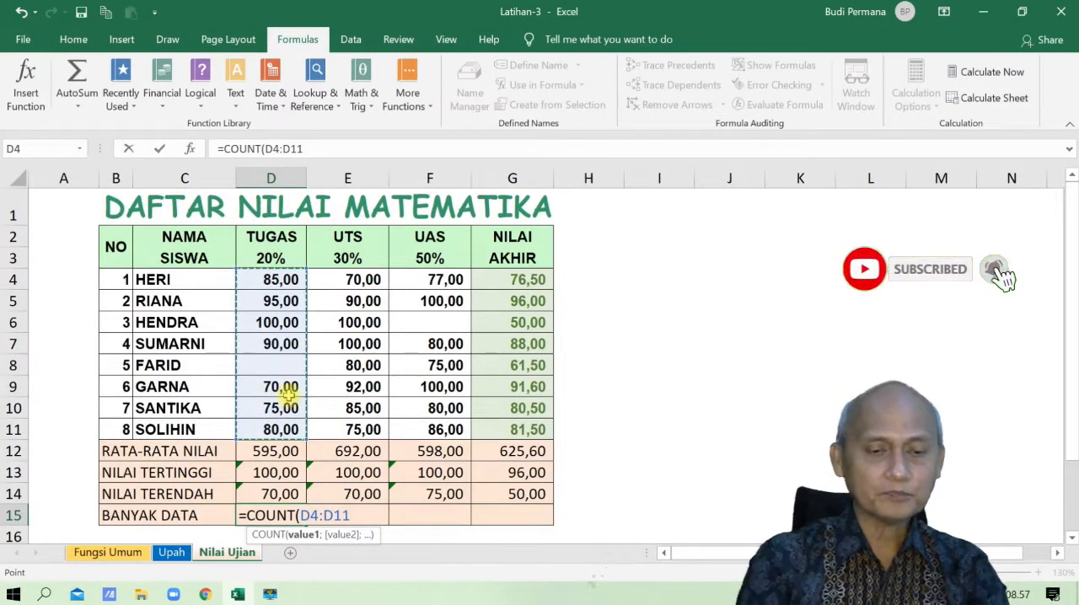
key("Return")
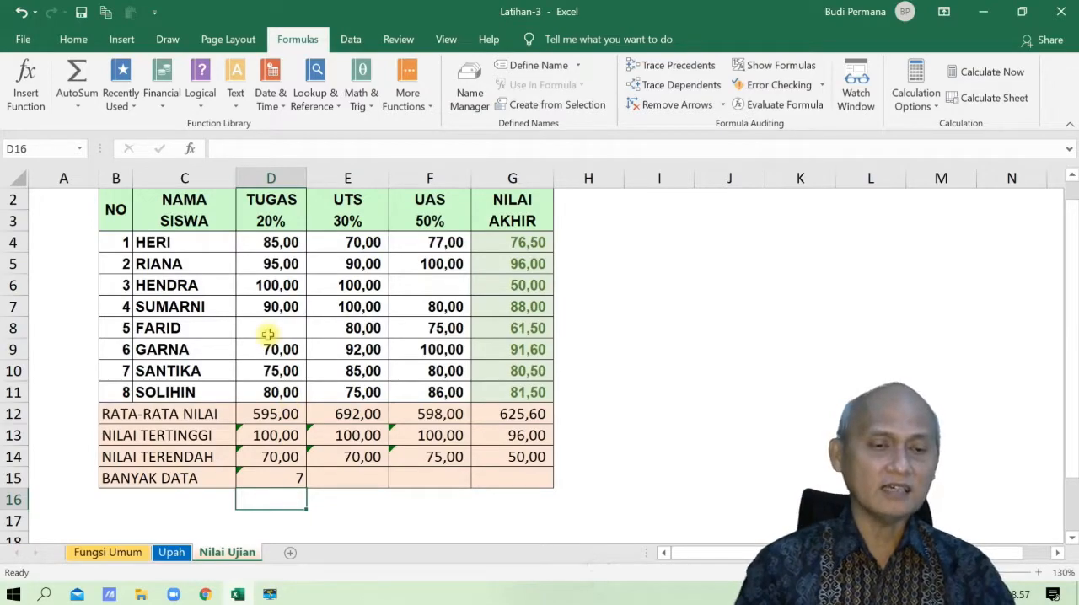
- Copy the Banyak Data formula from D15 across to E15:G15 and check the copied formula in E15
left_click(270, 485)
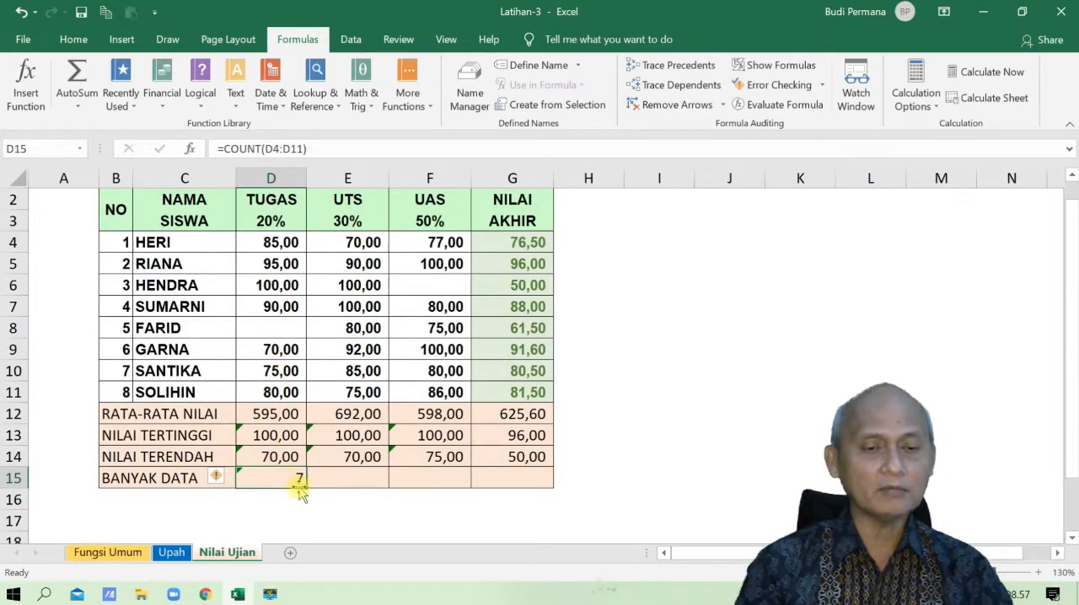
left_click_drag(304, 488, 516, 489)
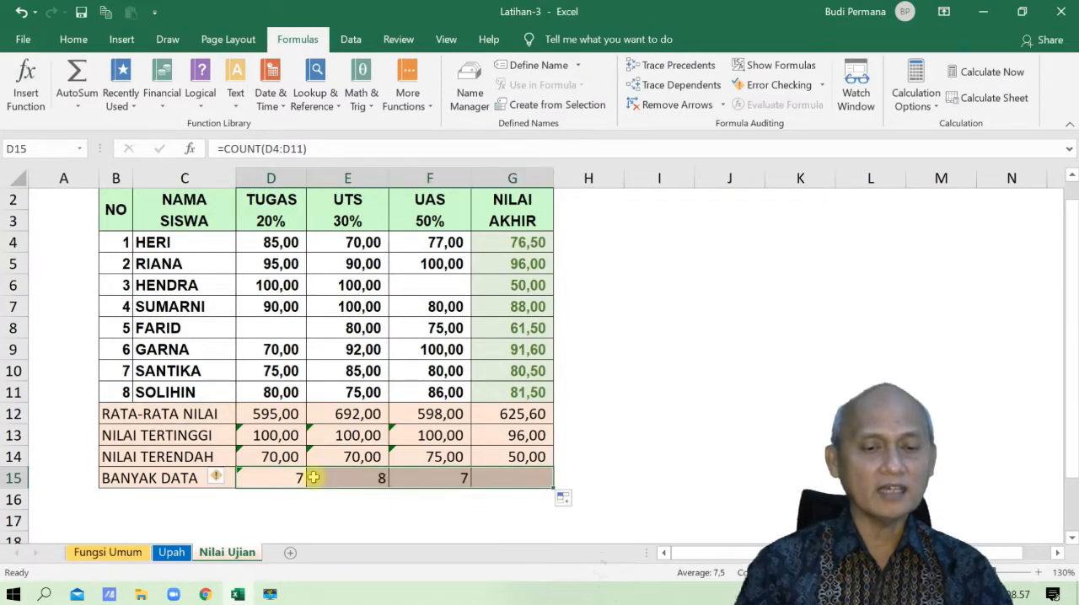
left_click(361, 475)
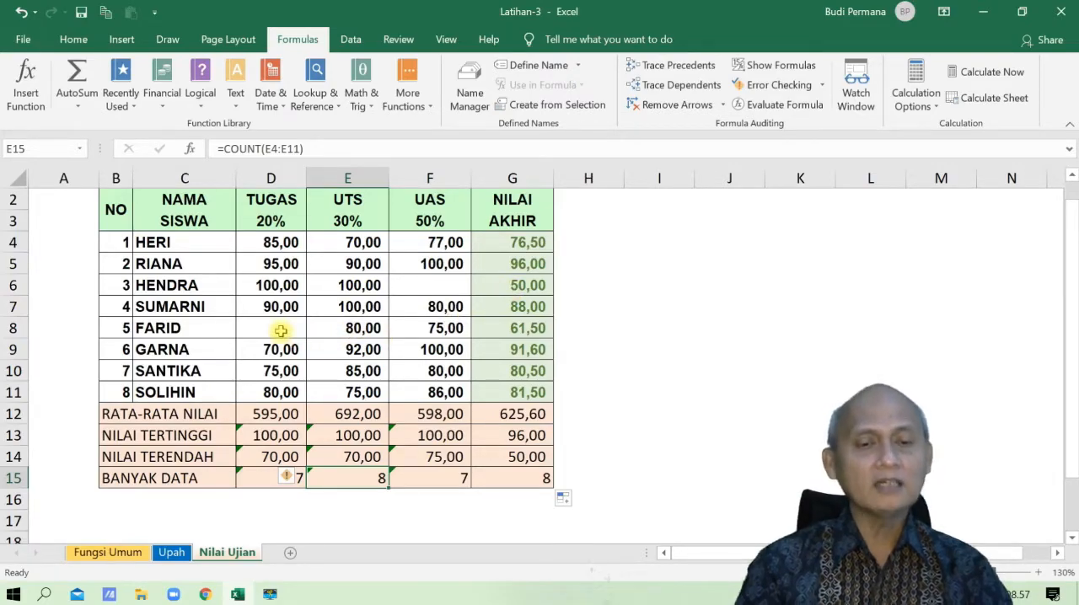
scroll(379, 376, "up", 1)
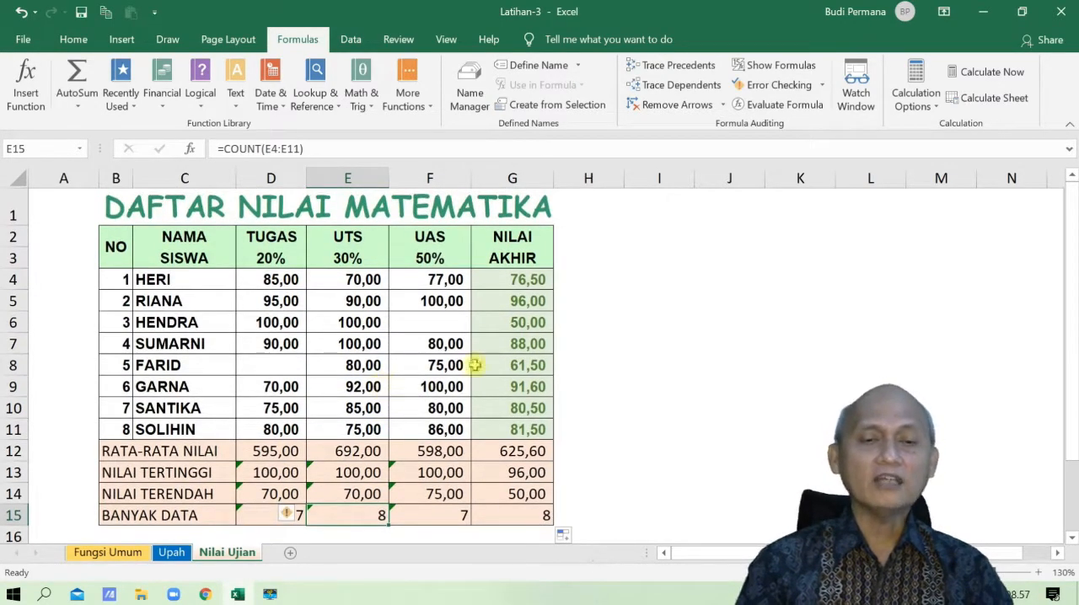